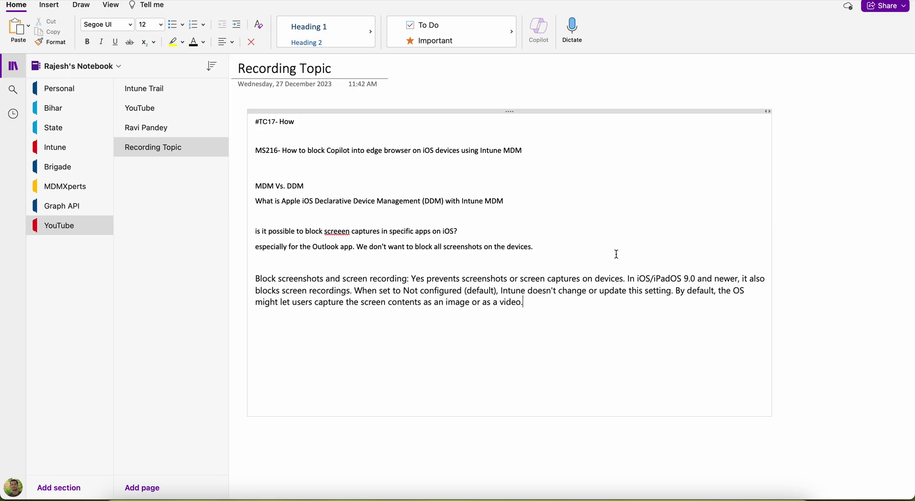
- Switch to the browser and examine the managed and unmanaged device channels in the Microsoft Learn article on configuring Microsoft Outlook
click(543, 498)
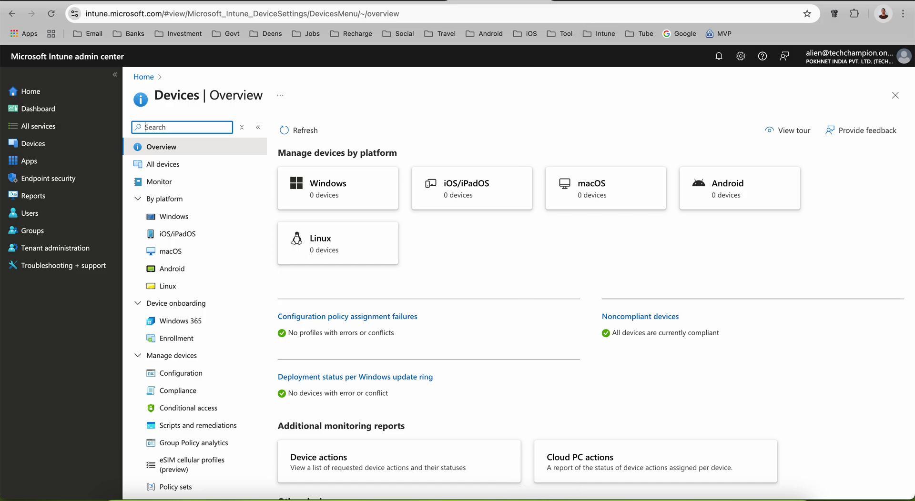
click(596, 4)
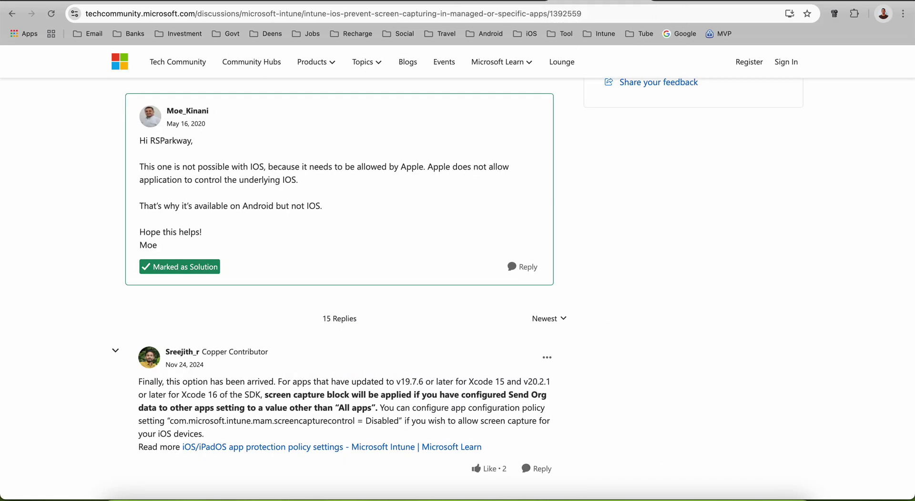
click(667, 4)
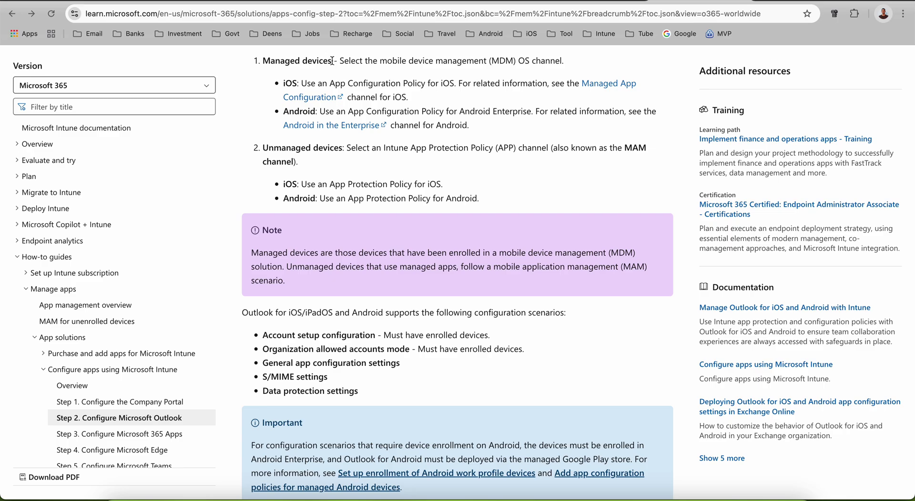
drag(335, 60, 258, 63)
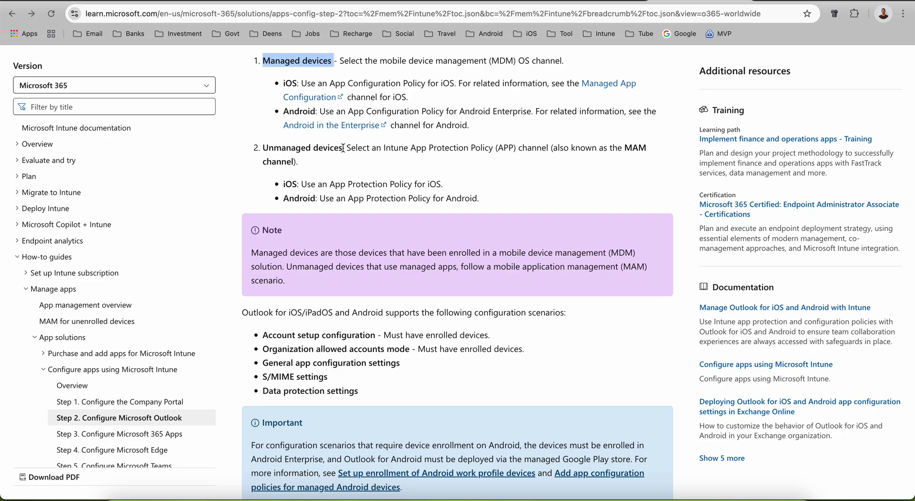
drag(343, 148, 265, 148)
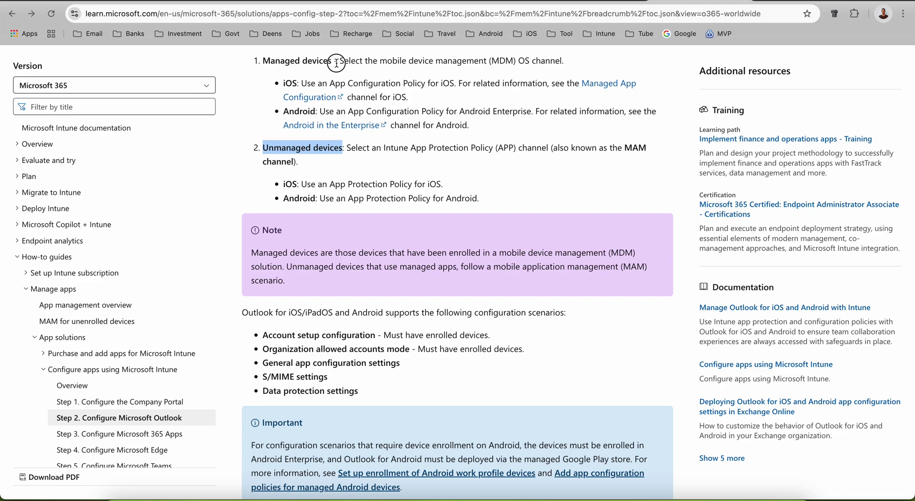
drag(337, 61, 266, 59)
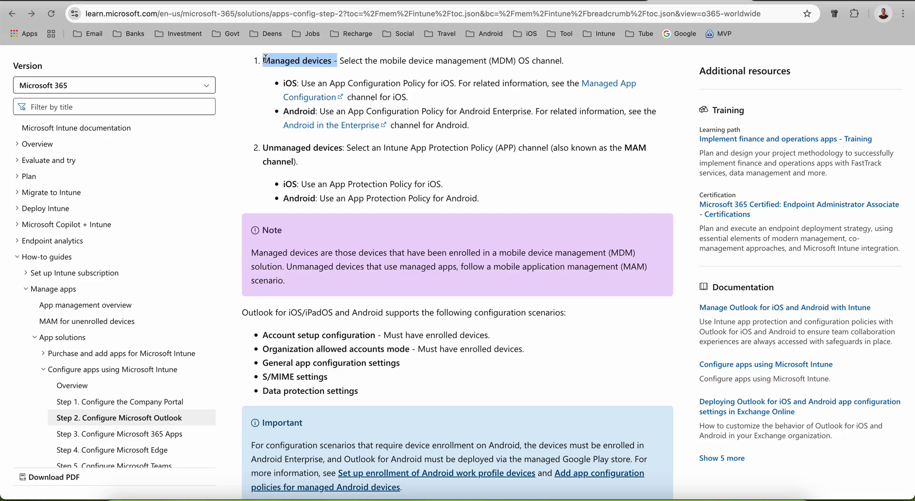
- Open the list of configuration policies for iOS/iPadOS devices in the Intune admin center
click(482, 2)
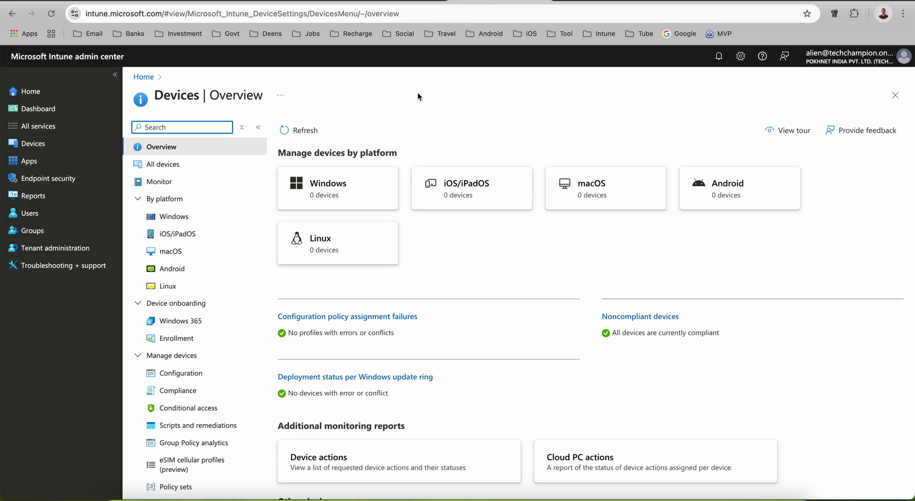
click(82, 148)
click(489, 191)
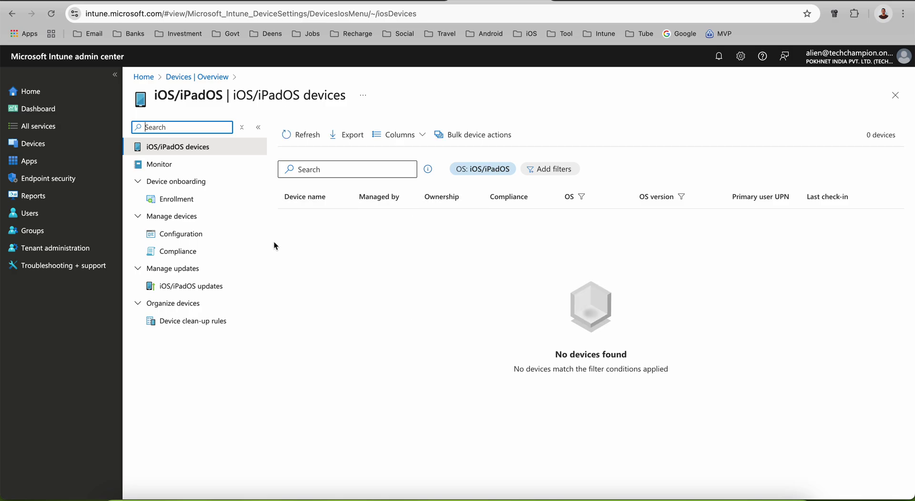
click(215, 238)
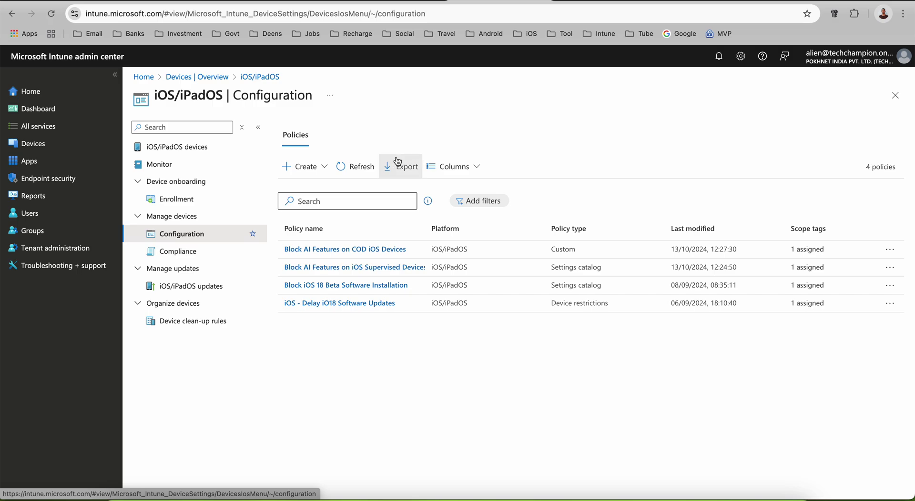
- Create a new iOS/iPadOS policy with profile type Templates, using the Device restrictions template
click(327, 167)
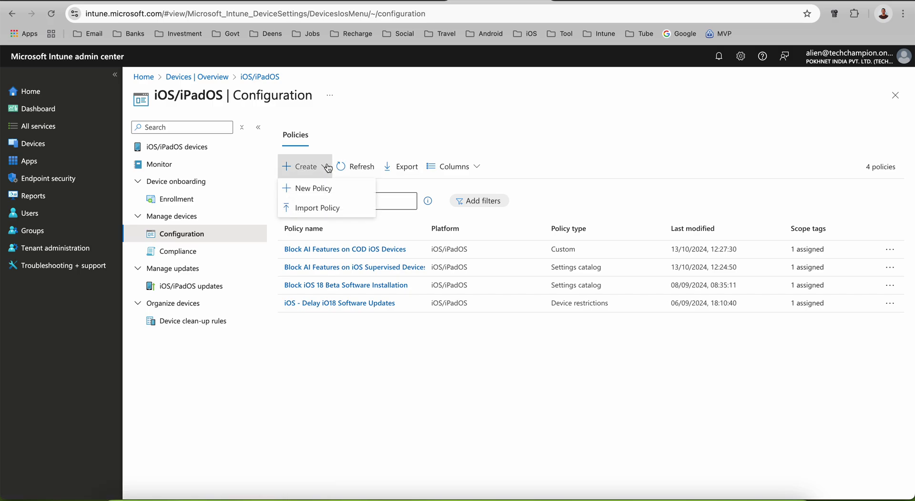
click(333, 189)
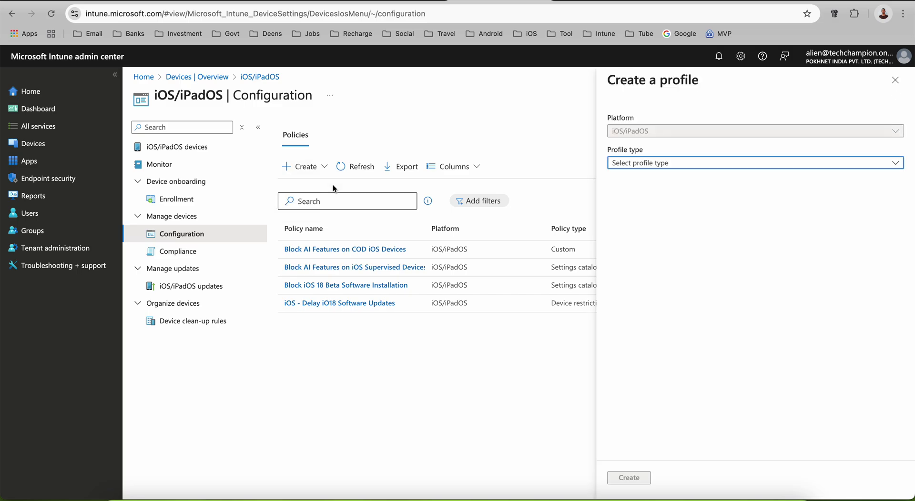
click(659, 166)
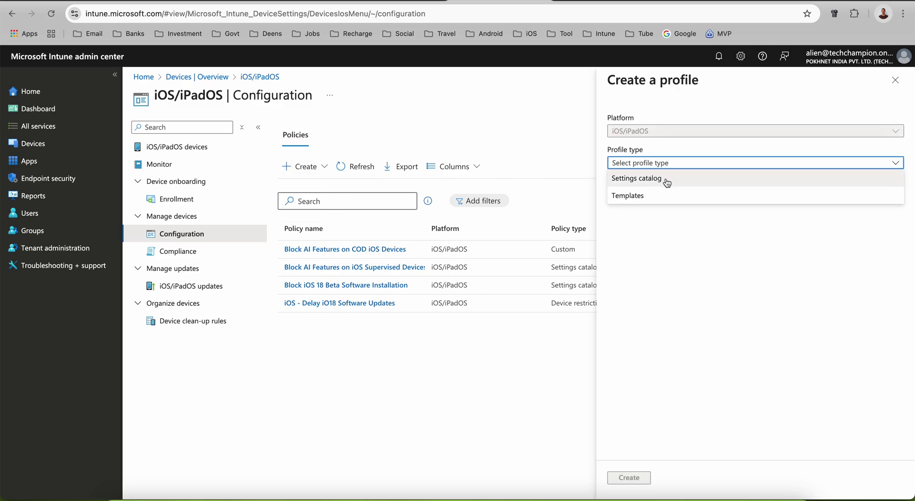
click(655, 195)
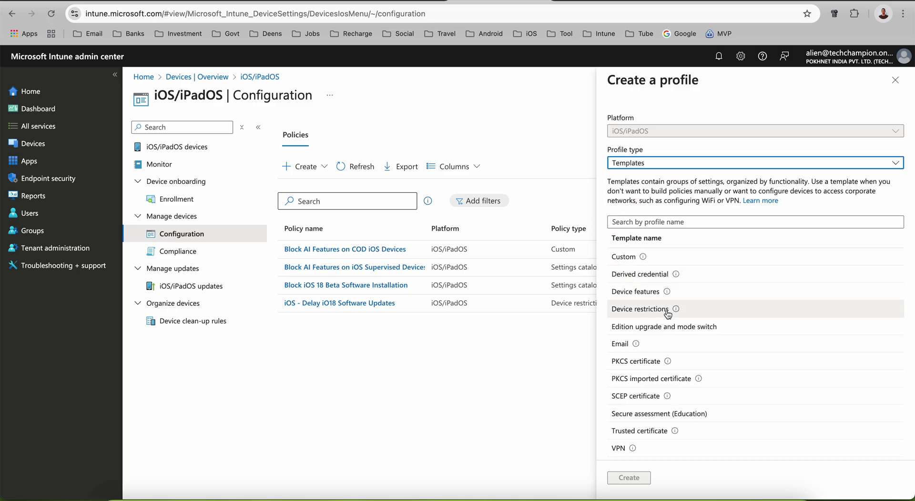
mouse_move(674, 310)
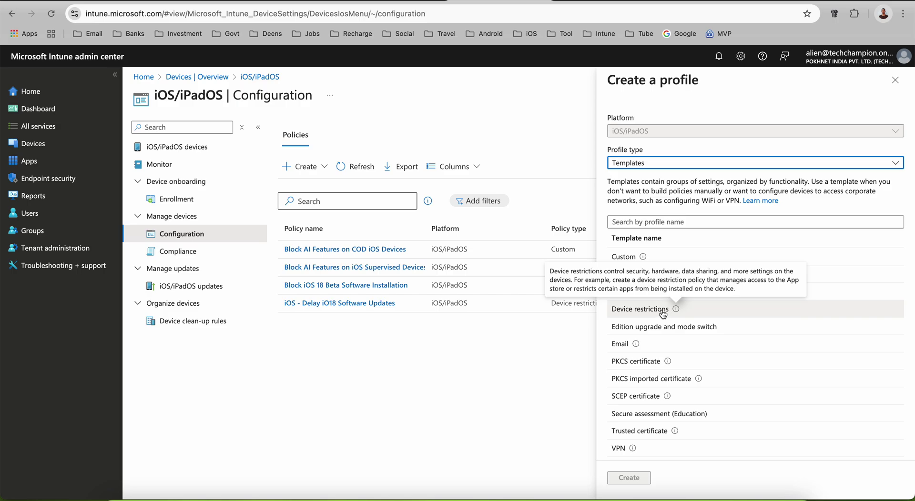
click(671, 313)
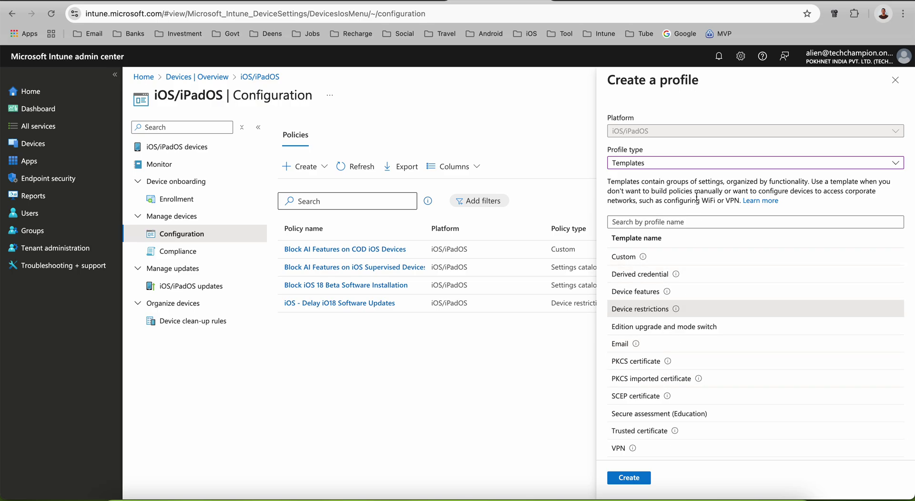
click(668, 165)
click(667, 195)
click(629, 478)
- Name the profile "Block Screen Capture On Company owned apple iOS MDM Managed Devices"
click(343, 161)
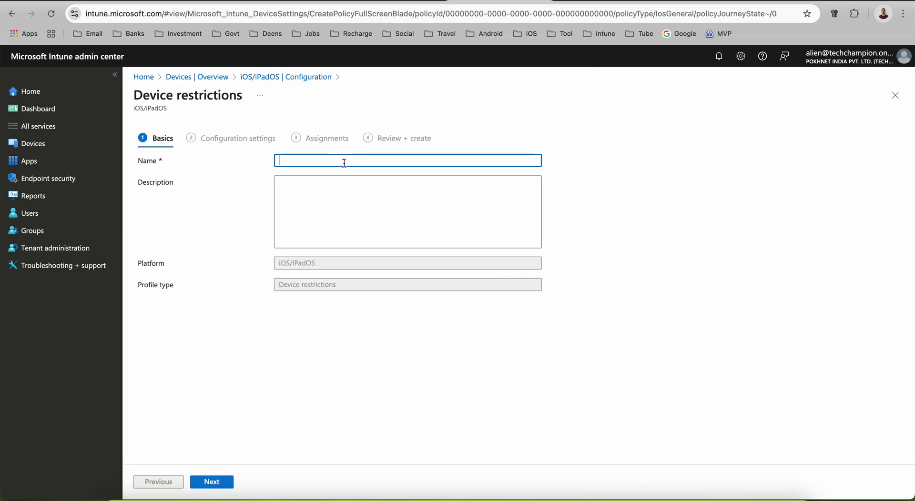
text(Block Screen Capture On iOS MD)
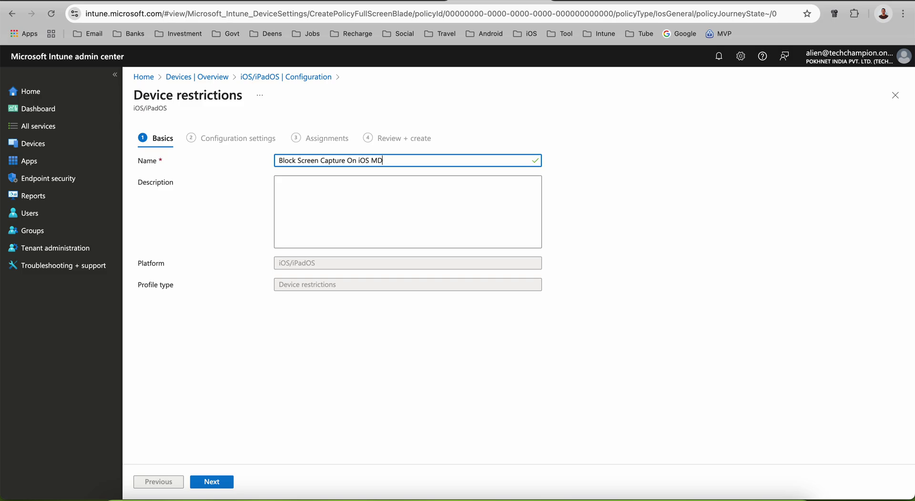
text(M Managed Devices)
key(alt+Left)
key(alt+Left)
key(alt+Left)
key(alt+Left)
text(Company own)
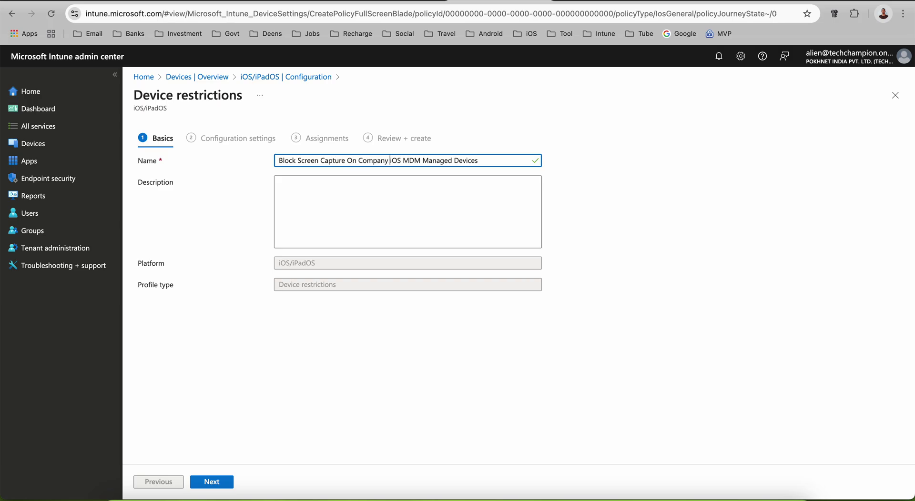
text(ed apple)
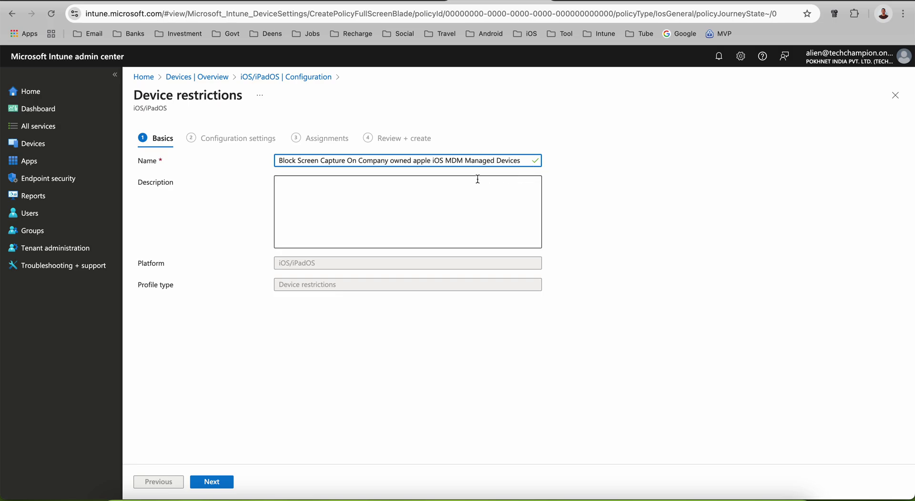
- Copy the profile name into the description as "Block Screen Capture On Company owned apple iOS MDM Managed Device" and continue to the configuration settings
click(437, 182)
drag(519, 160, 254, 163)
key(ctrl+c)
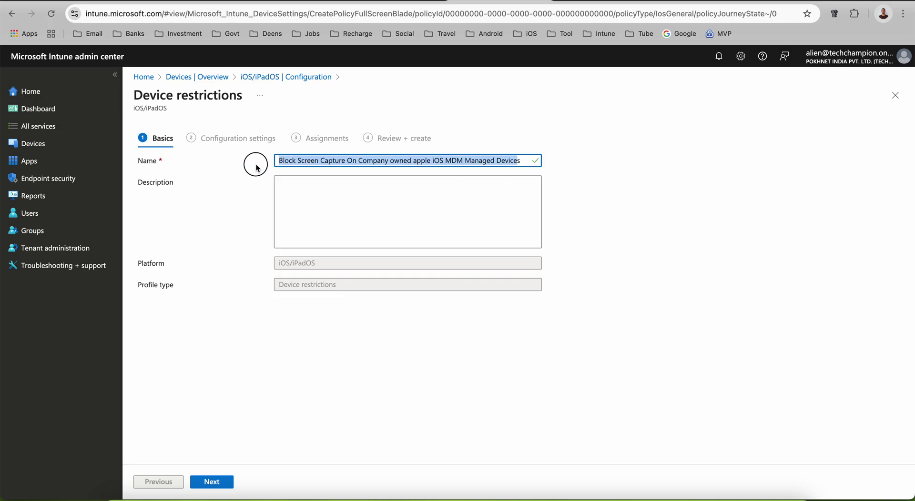
click(307, 202)
key(ctrl+v)
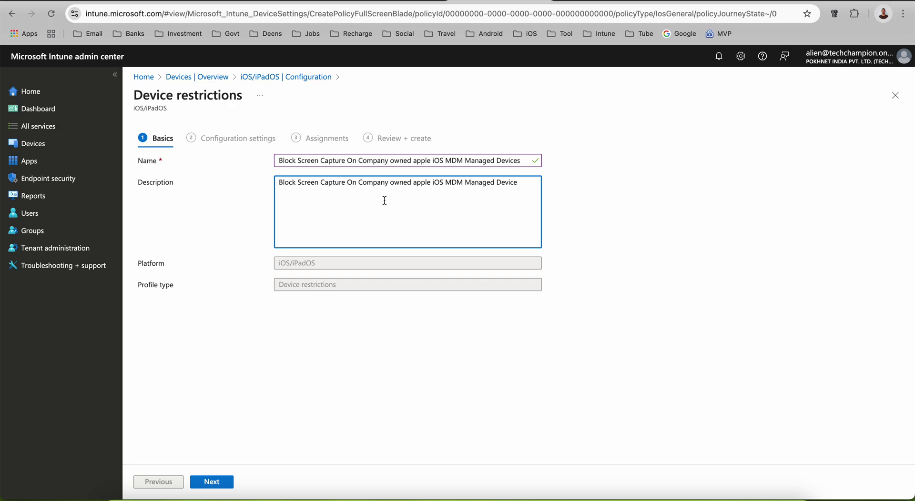
click(226, 483)
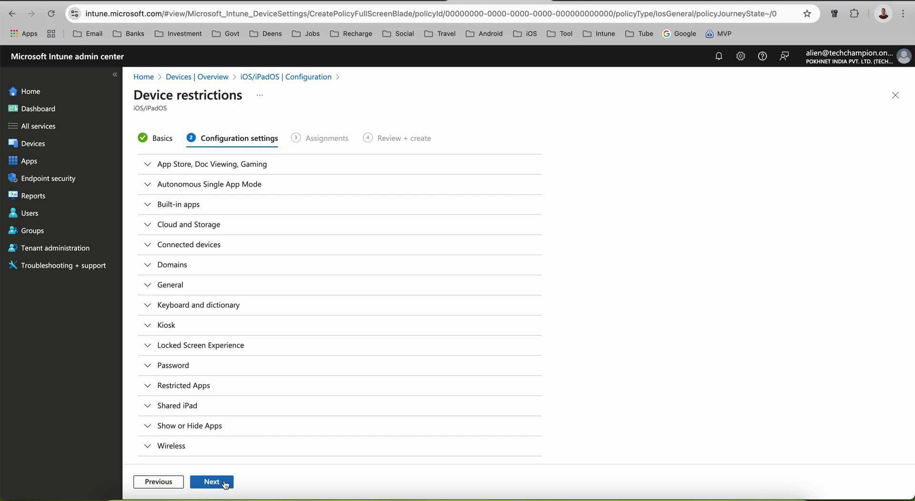
- Expand the General category and examine which devices and enrollments the All enrollment types settings apply to
click(171, 286)
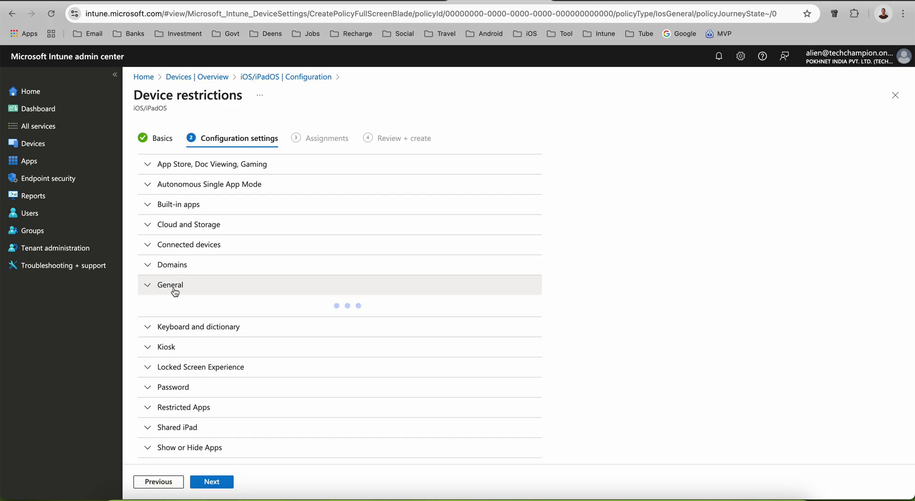
scroll(644, 282, down, 3)
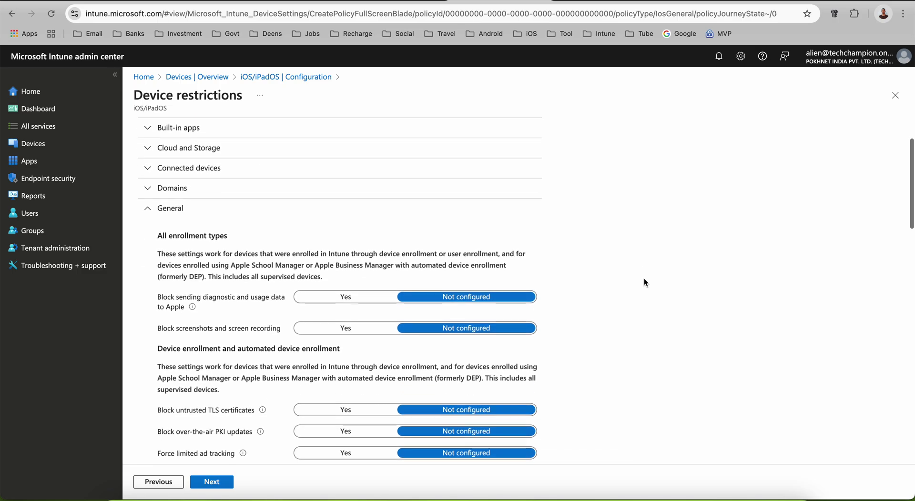
drag(158, 236, 239, 239)
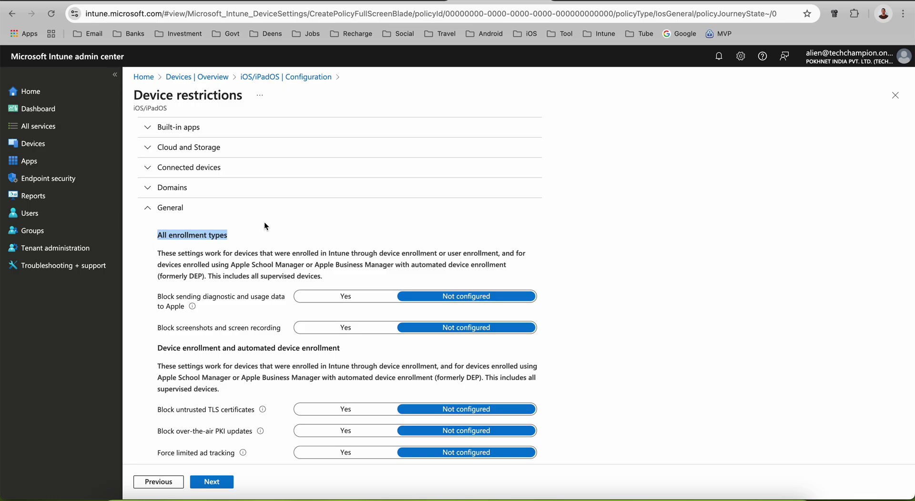
scroll(265, 226, up, 2)
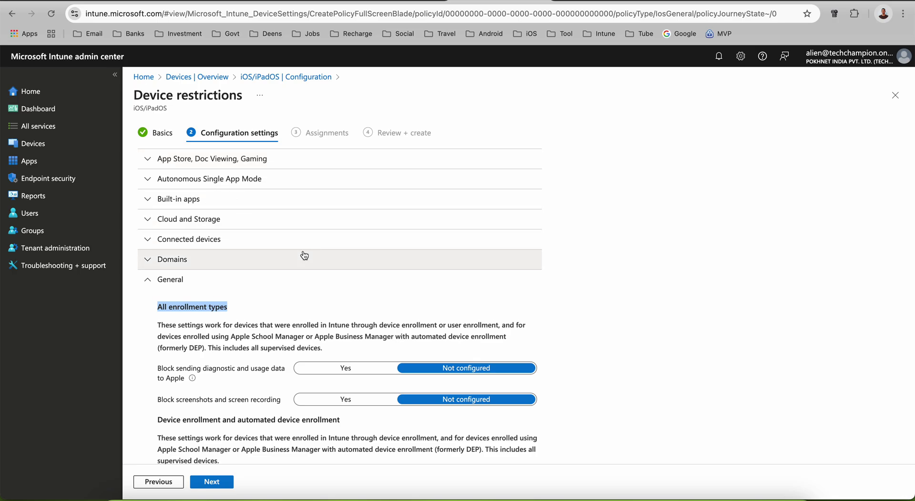
scroll(303, 256, down, 1)
scroll(240, 257, down, 1)
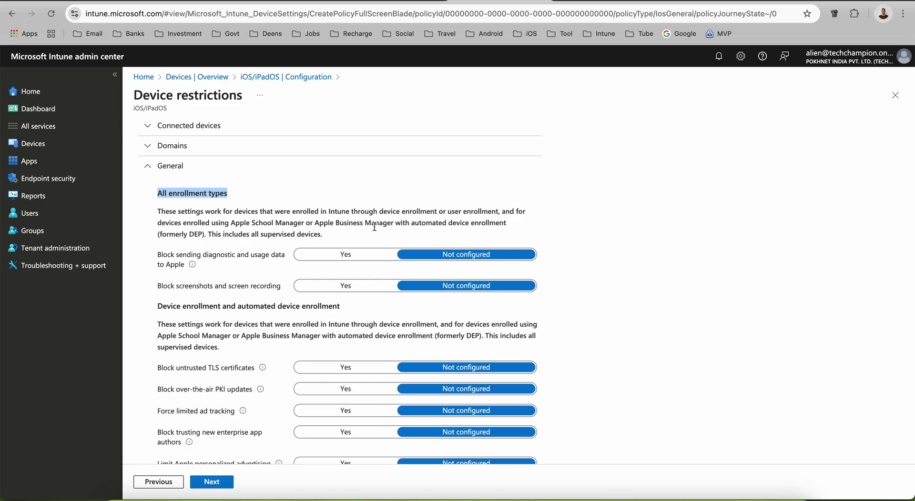
click(221, 218)
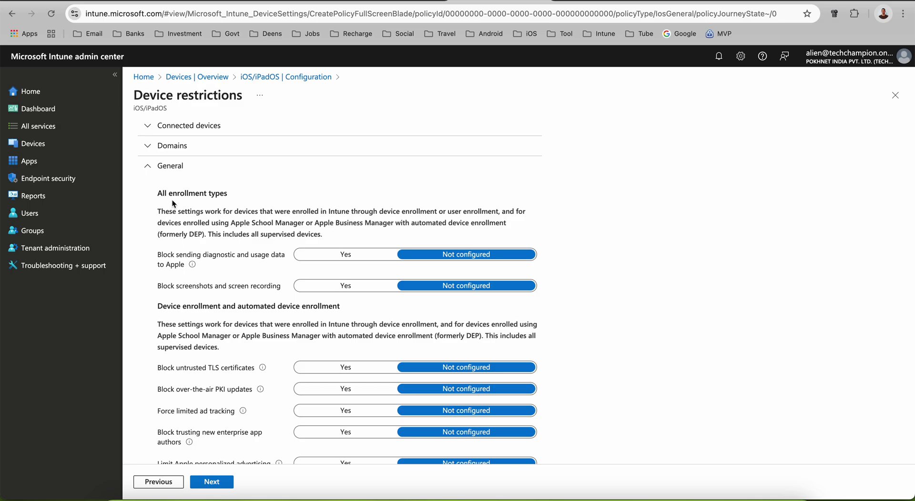
drag(157, 194, 256, 200)
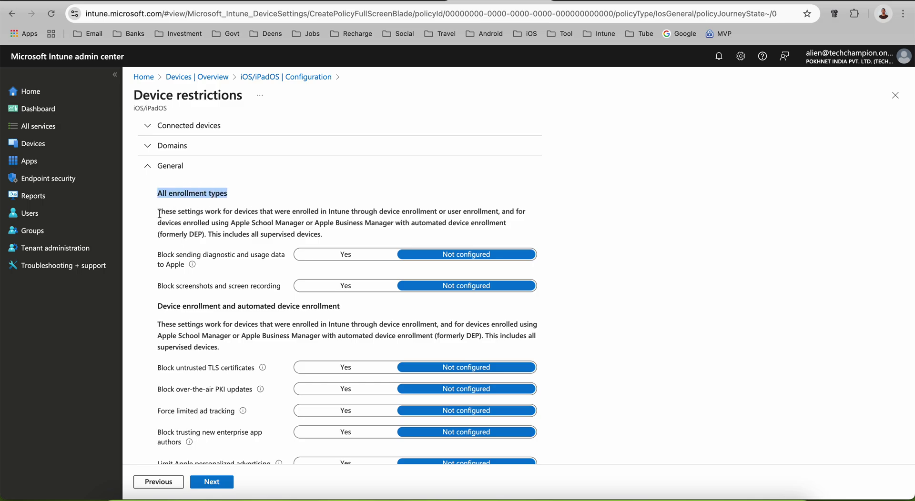
drag(160, 214, 240, 218)
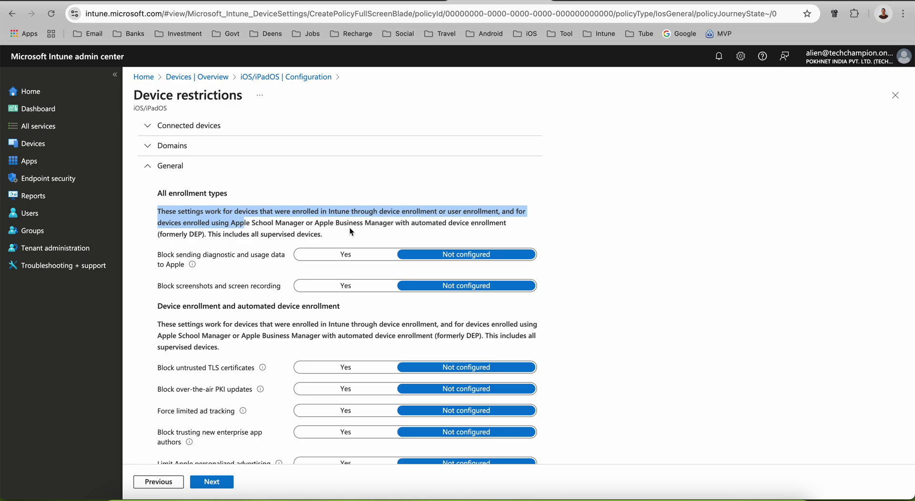
click(367, 231)
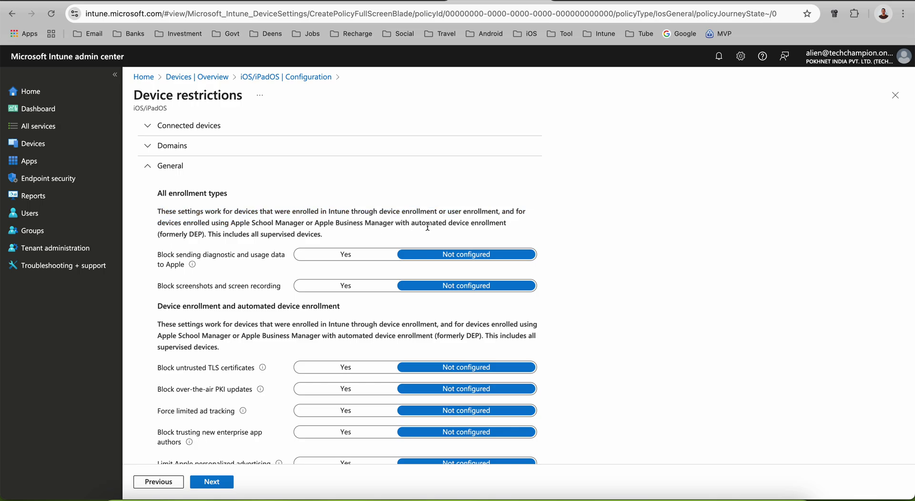
drag(207, 234, 152, 235)
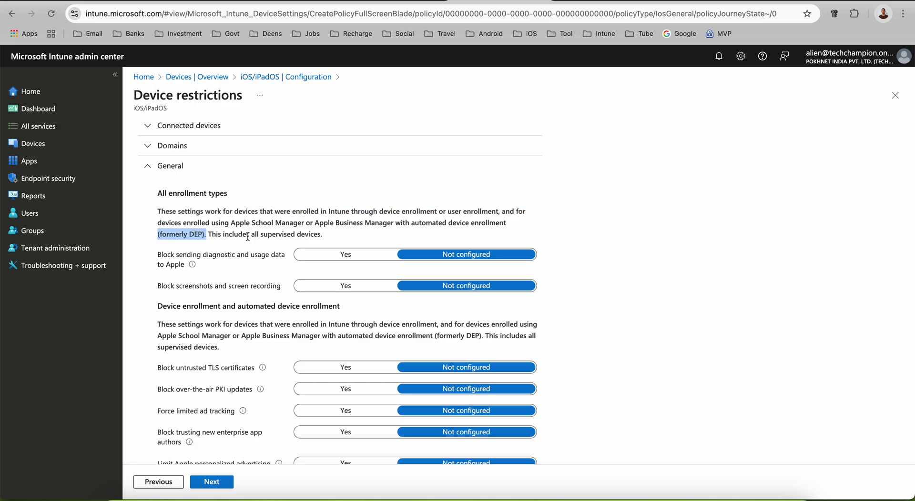
click(213, 236)
drag(212, 236, 327, 236)
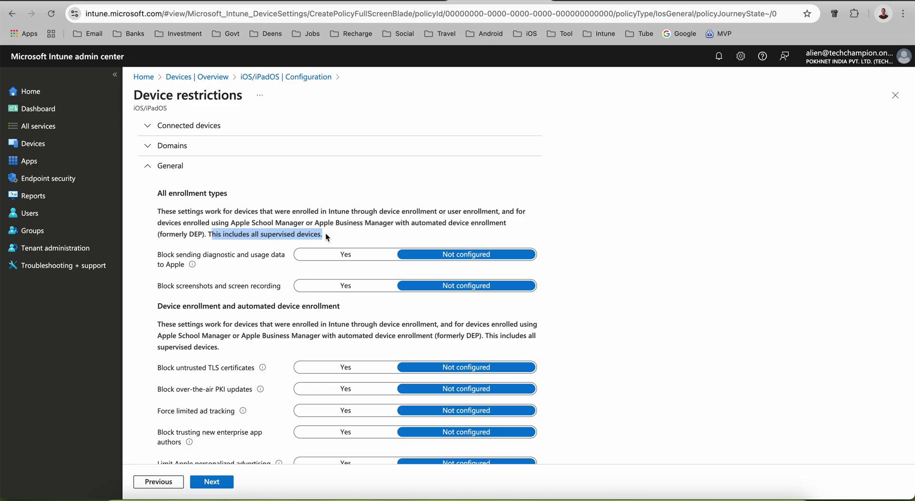
- Set "Block screenshots and screen recording" to Yes under All enrollment types in the General settings
drag(158, 286, 275, 293)
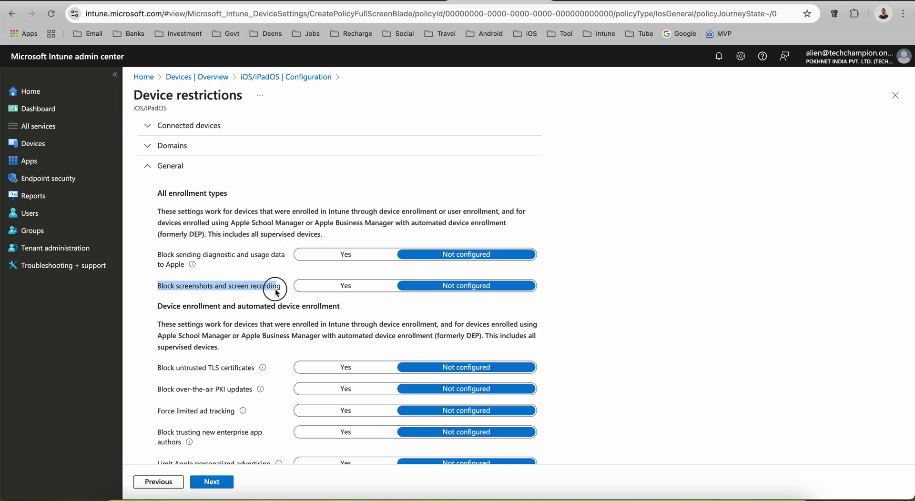
click(324, 288)
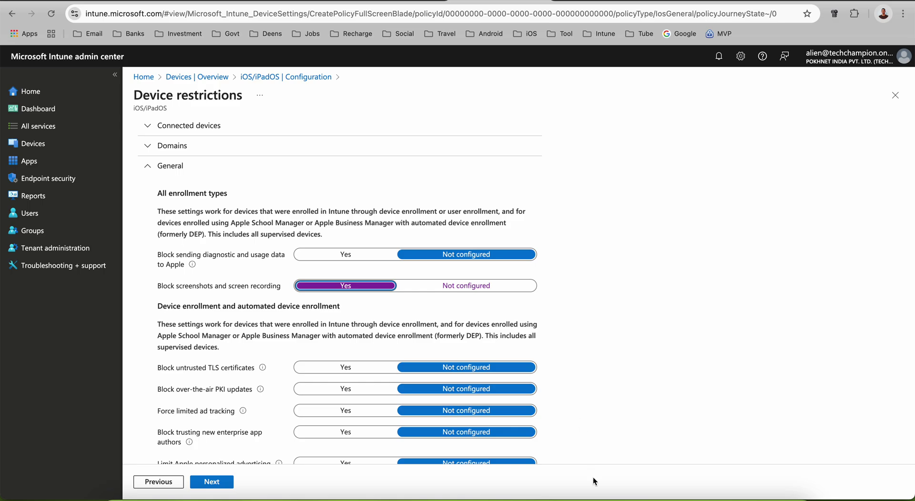
- Switch to OneNote and read the note explaining the "Block screenshots and screen recording" setting, returning to the Intune admin center
click(601, 498)
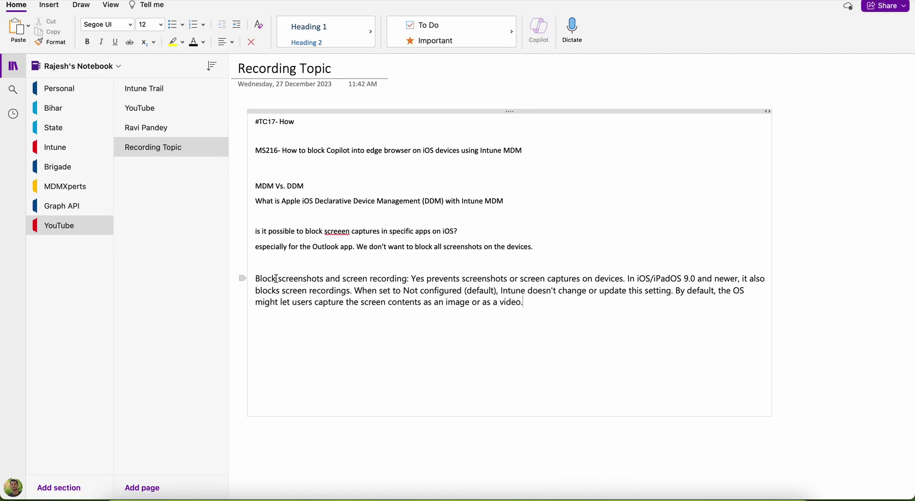
drag(255, 279, 460, 296)
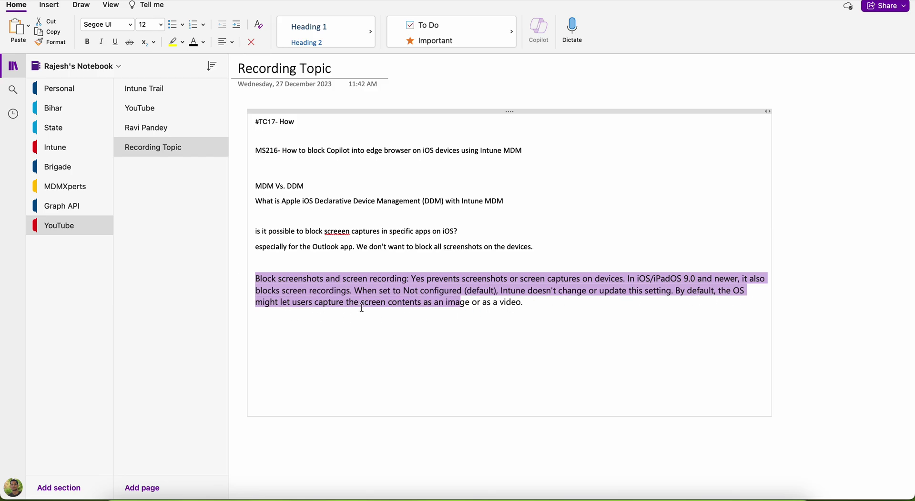
click(524, 304)
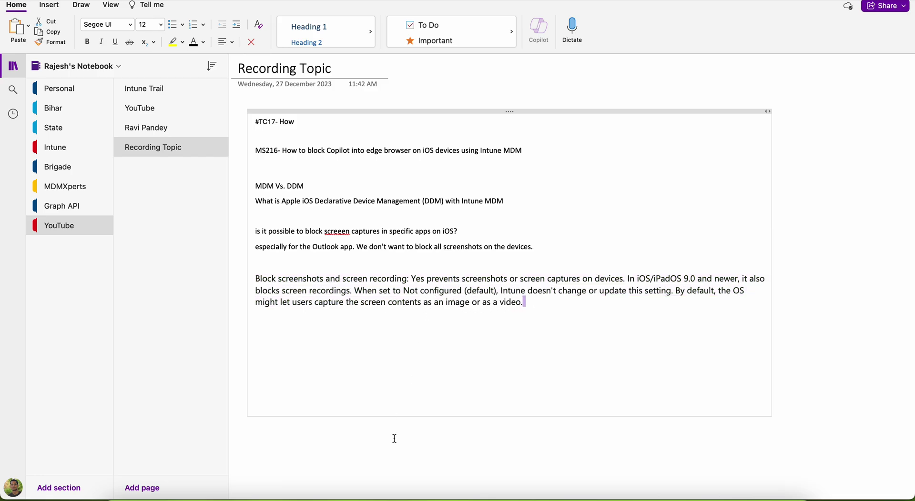
click(525, 484)
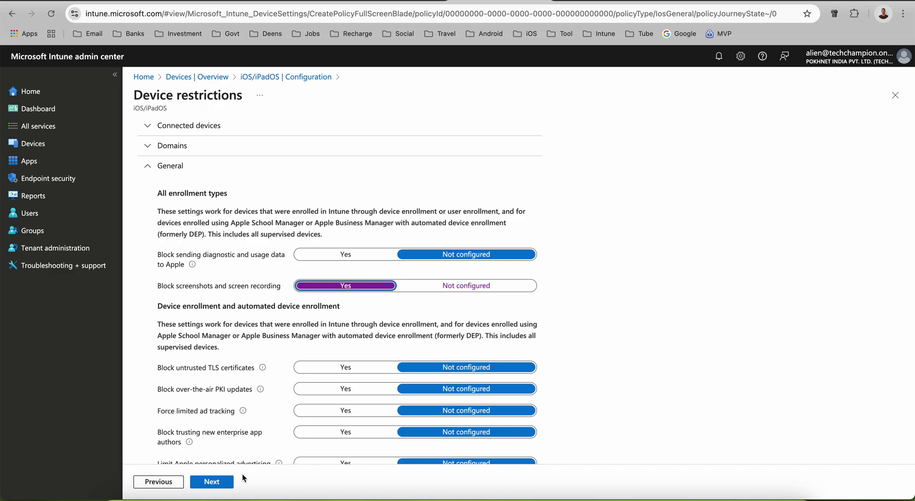
- Assign the device restrictions profile to all devices and create it
click(228, 483)
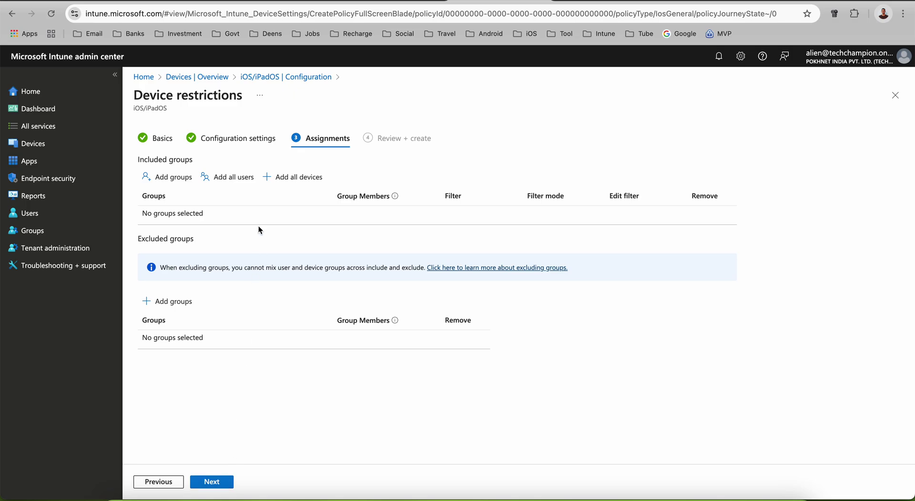
click(289, 177)
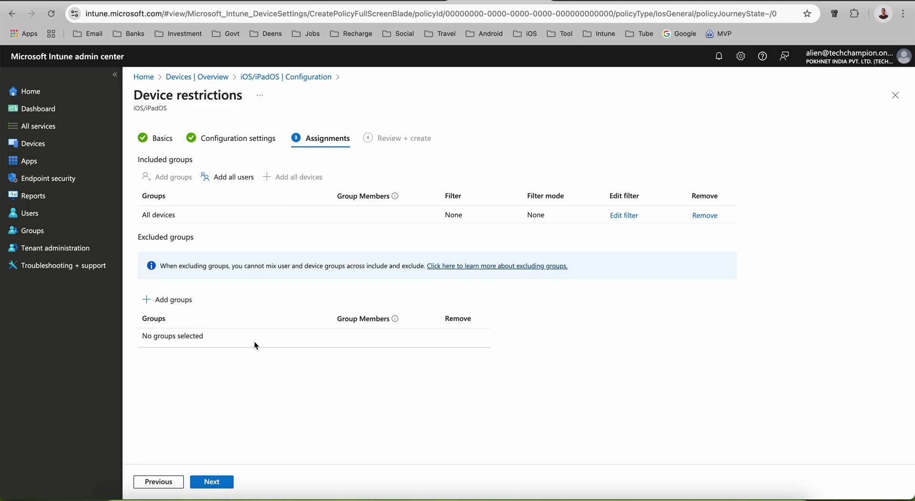
click(221, 485)
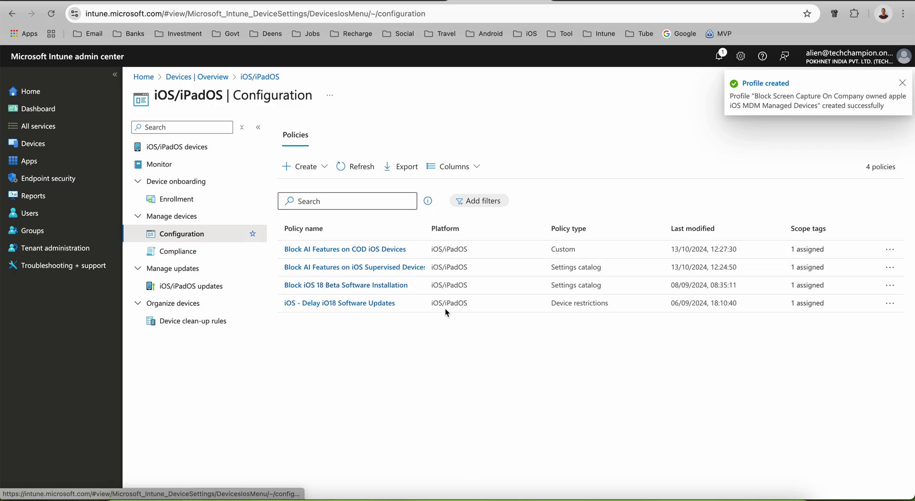
- Open the new screen capture policy's basics from the refreshed list and replace "Company owned apple" in its name with "COD"
click(357, 166)
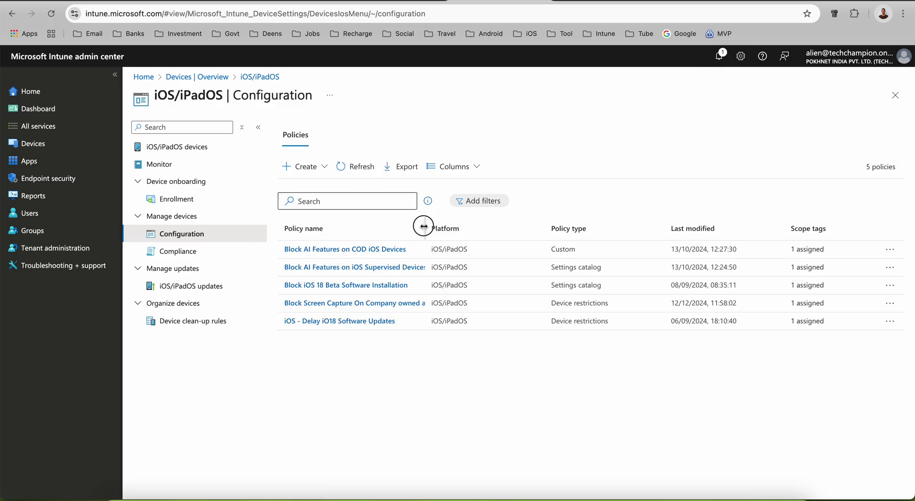
click(377, 305)
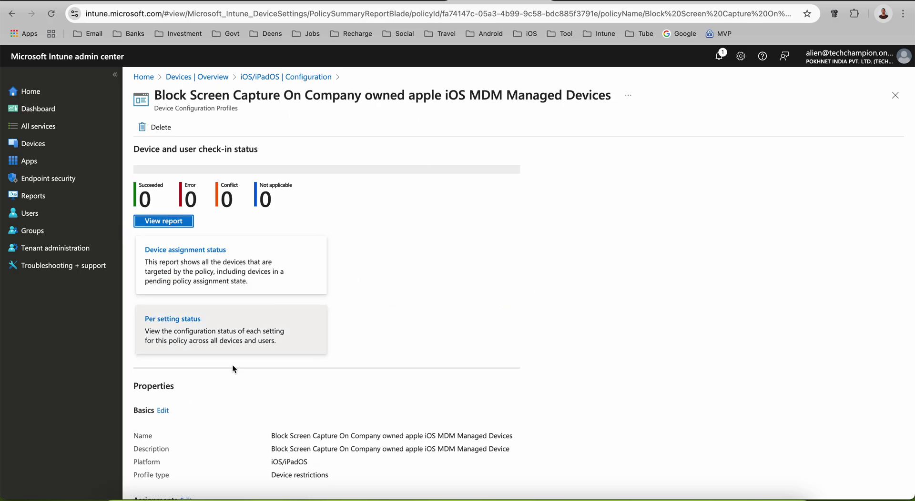
click(162, 411)
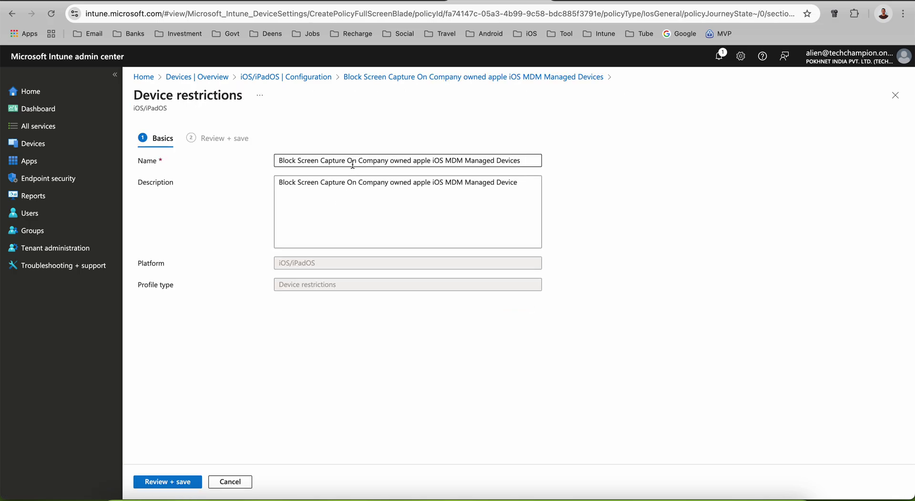
drag(358, 161, 412, 161)
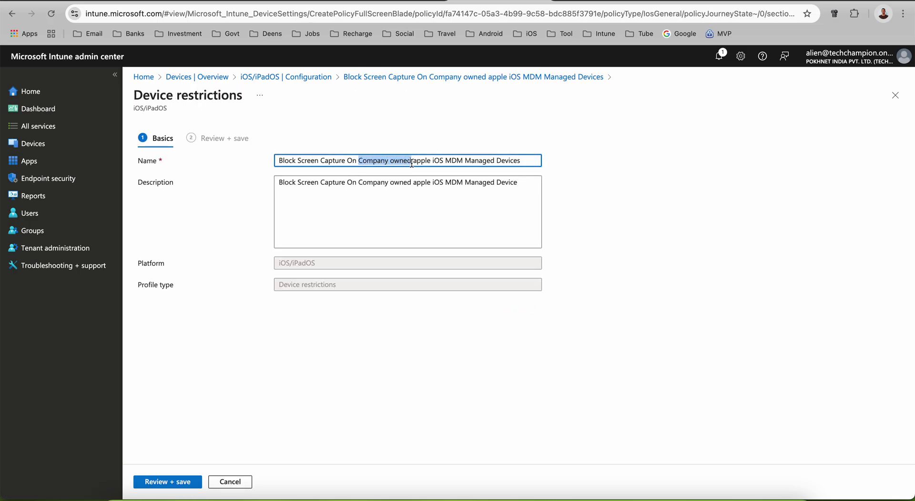
key(BackSpace)
click(380, 161)
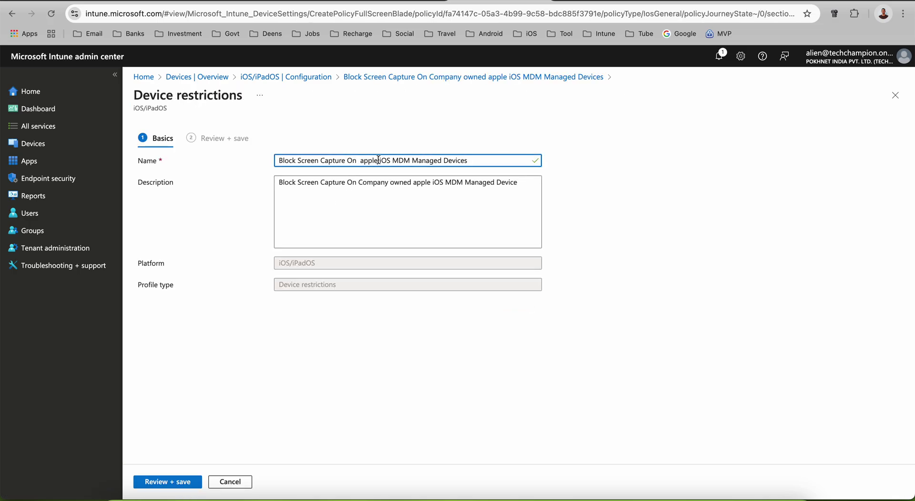
key(BackSpace)
key(BackSpace)
key(BackSpace)
key(BackSpace)
key(BackSpace)
key(BackSpace)
key(BackSpace)
text(COD)
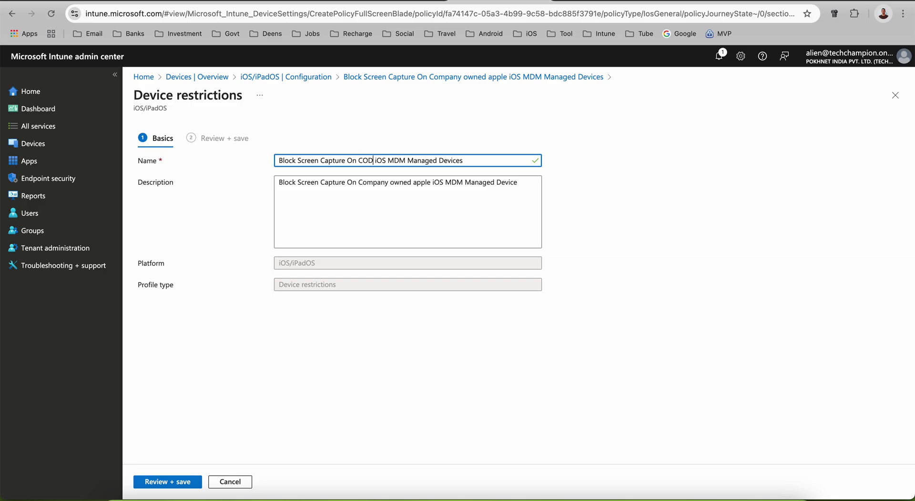
- Remove "Managed" from the policy name, leaving "Block Screen Capture On COD iOS MDM Devices", and save the change
double_click(451, 160)
double_click(422, 160)
key(BackSpace)
click(159, 482)
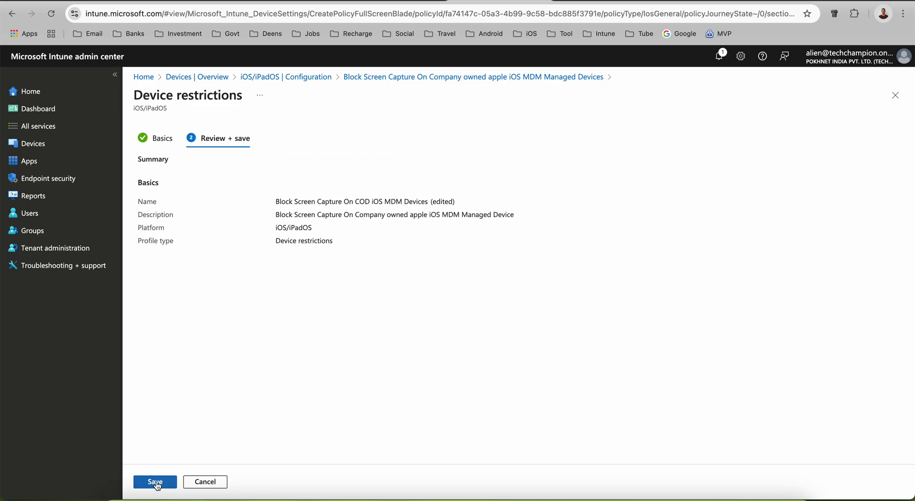
click(155, 482)
- Review the saved policy's profile type, assignments, check-in status and General configuration settings
scroll(473, 326, down, 5)
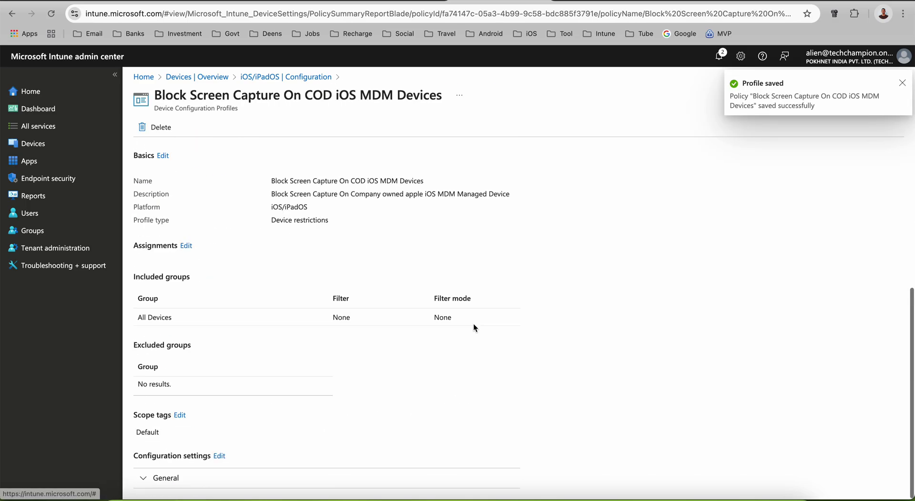
scroll(383, 356, down, 1)
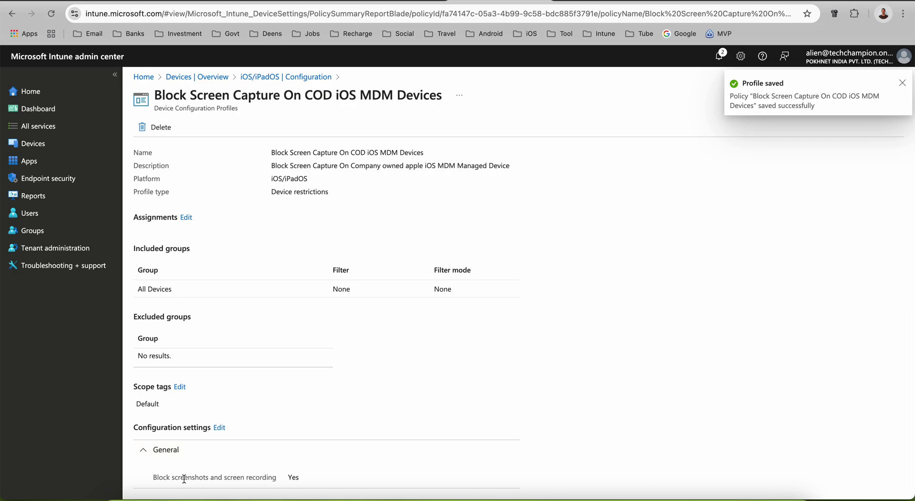
drag(153, 477, 297, 485)
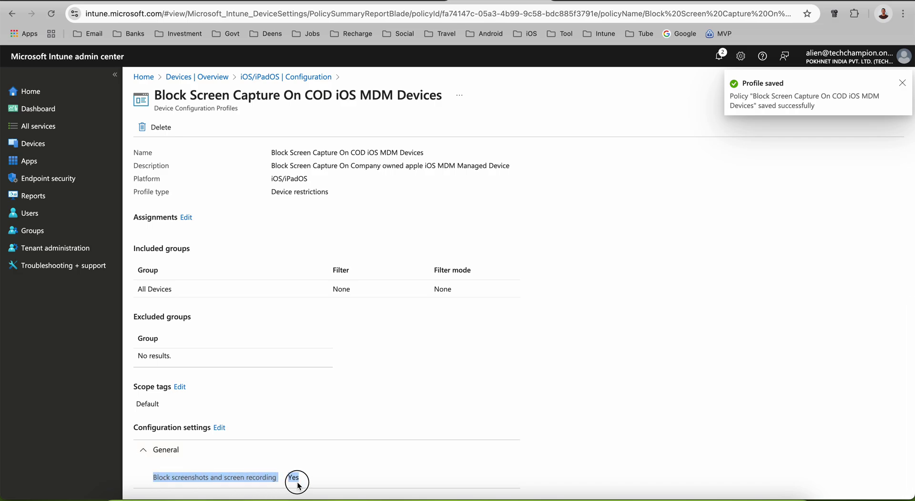
click(422, 368)
scroll(496, 300, up, 6)
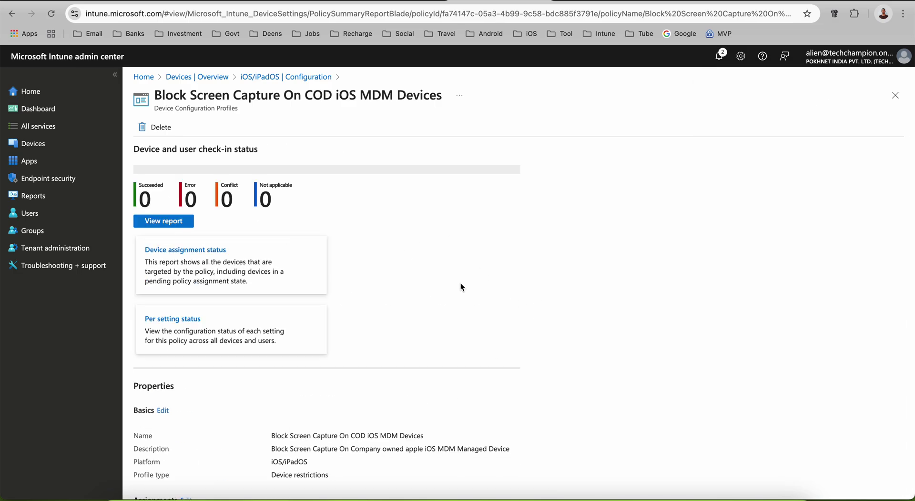
scroll(460, 284, down, 6)
drag(346, 198, 246, 192)
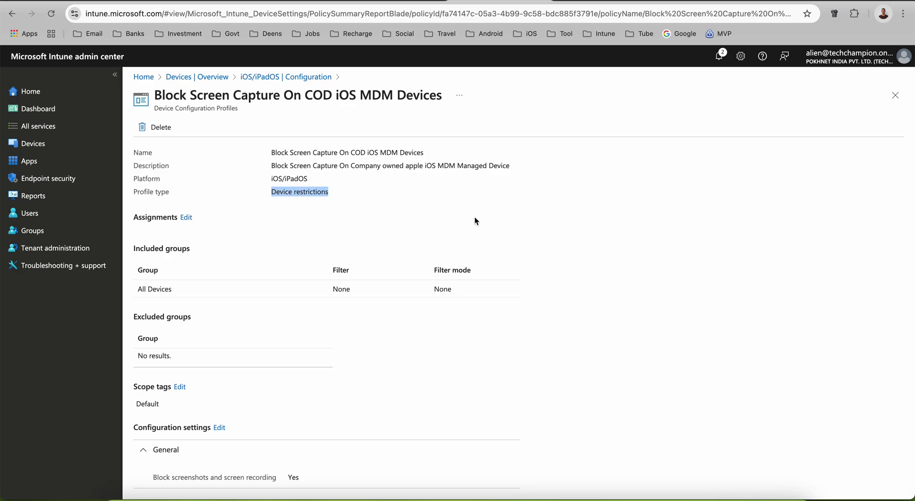
scroll(489, 215, up, 6)
scroll(489, 215, down, 6)
- Refresh the iOS/iPadOS policy list and consult the Microsoft Learn page on managed and unmanaged devices
click(282, 77)
click(361, 166)
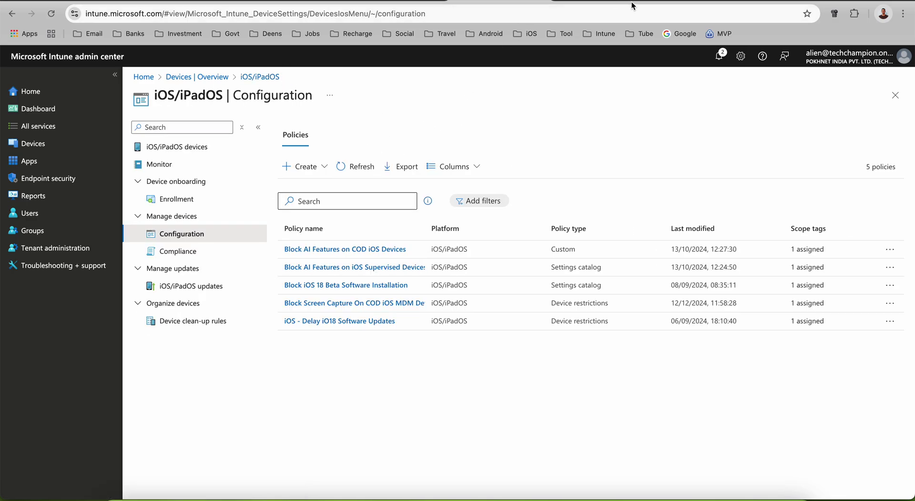
click(679, 1)
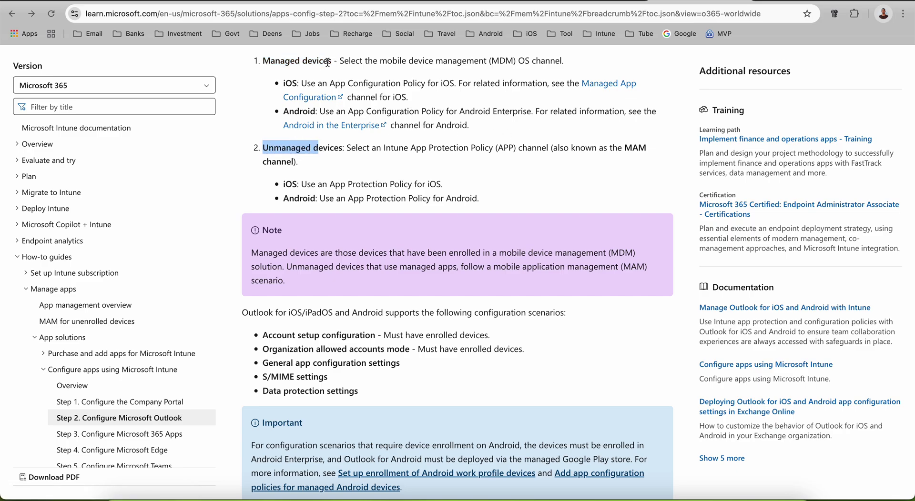
click(593, 4)
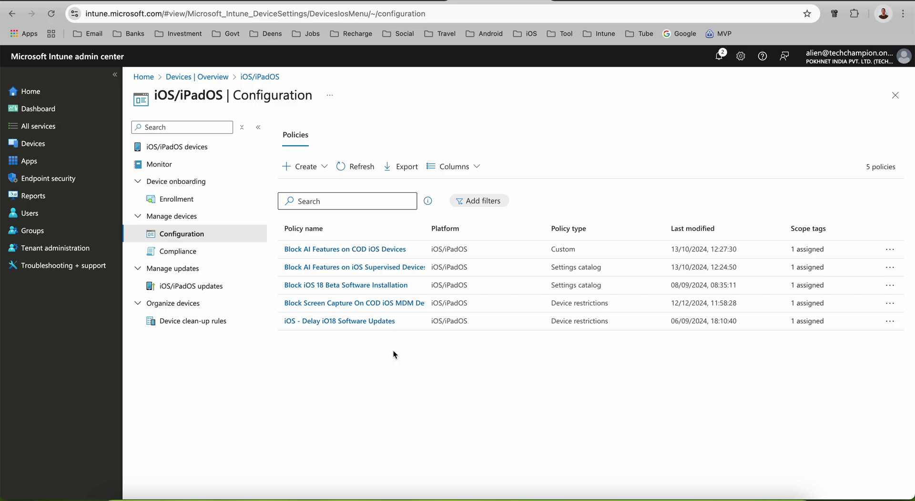
- Start a new app protection policy for iOS/iPadOS
click(63, 163)
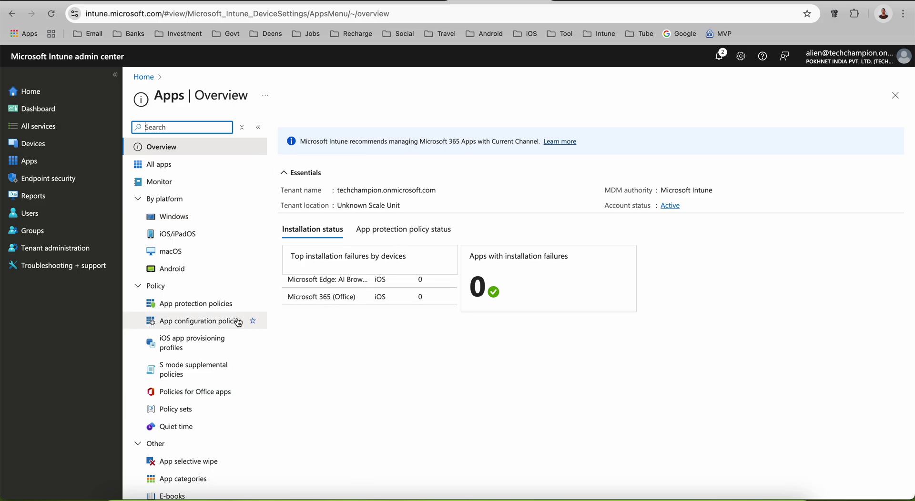
click(209, 303)
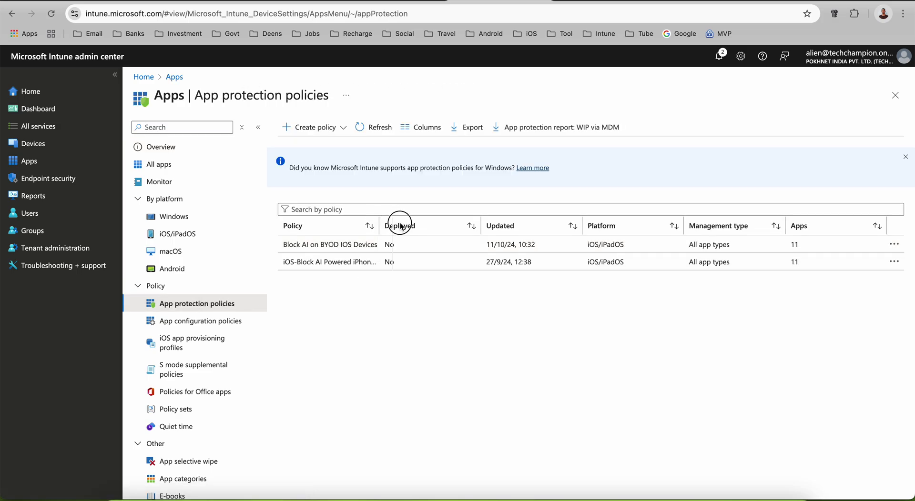
click(341, 130)
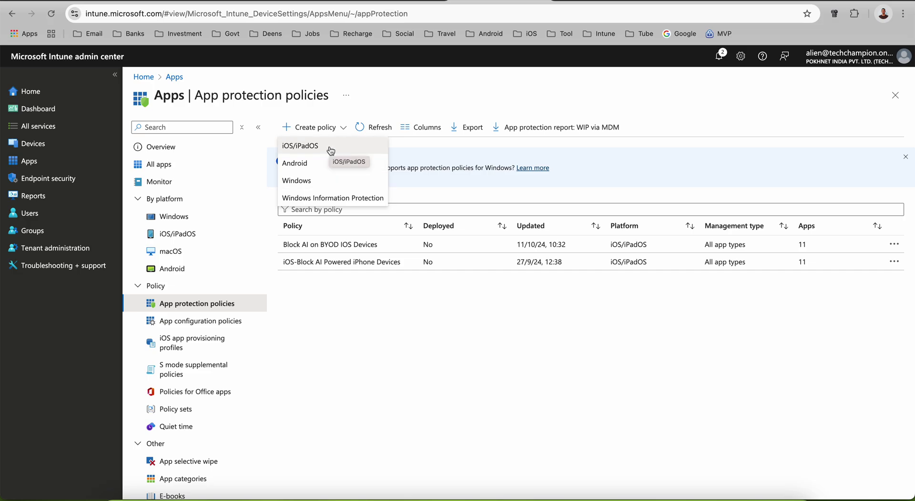
click(329, 147)
- Name the app protection policy "Block Screen Capture On BYOD iOS MDM Managed Device"
click(302, 158)
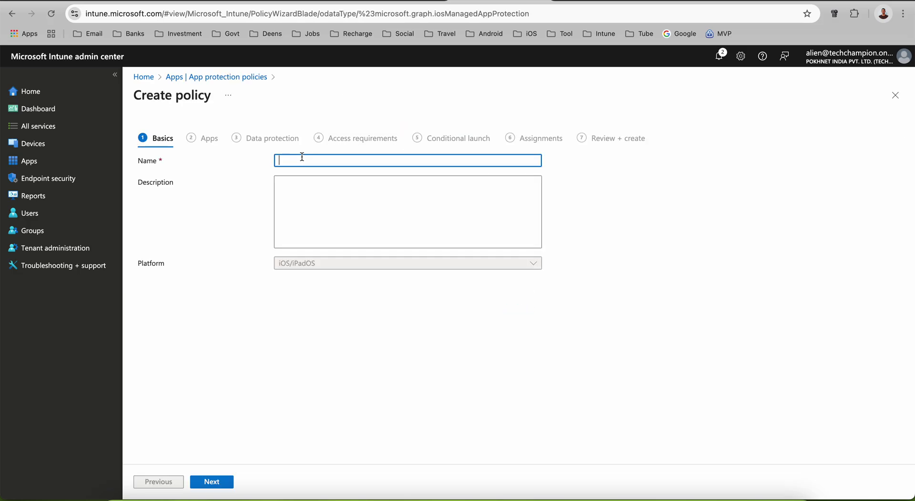
text(Block Screen Capture On Company owned apple iOS MDM Managed Device)
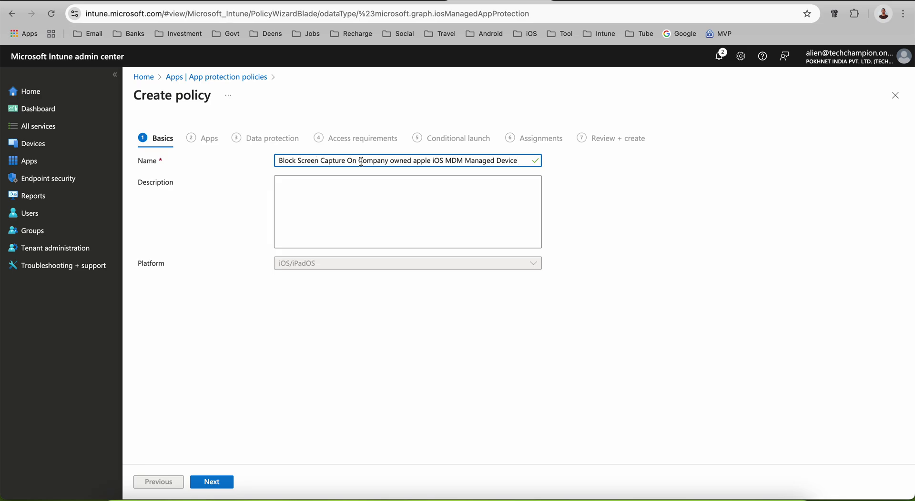
drag(362, 161, 434, 164)
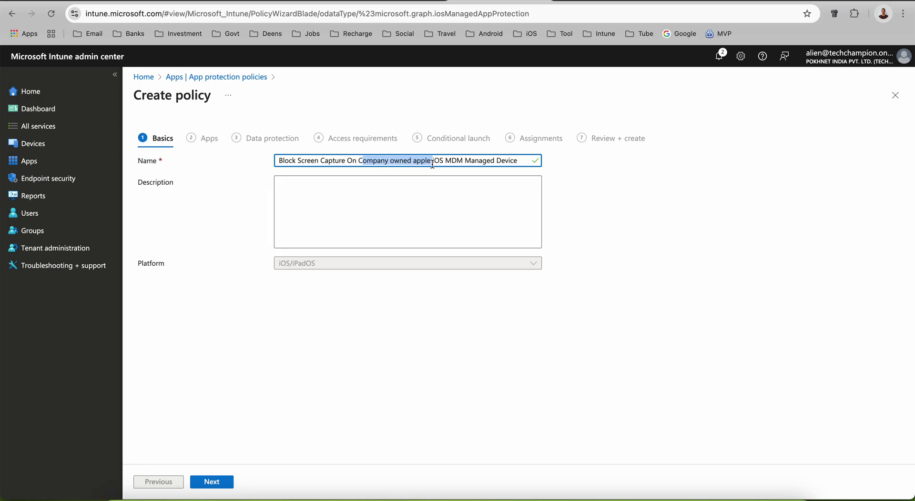
key(BackSpace)
text(BYOD)
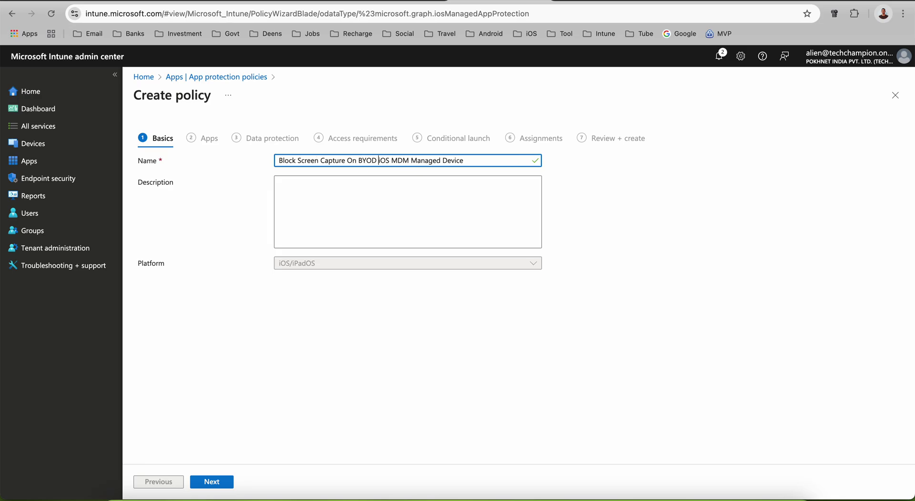
- Edit the "MDM Managed" part of the policy name to include "Un-" and continue to the app targeting
double_click(425, 160)
click(425, 161)
key(BackSpace)
key(BackSpace)
key(BackSpace)
key(BackSpace)
text(Un-)
click(481, 157)
key(Left)
key(Left)
key(Left)
key(Left)
key(Left)
key(Left)
click(217, 484)
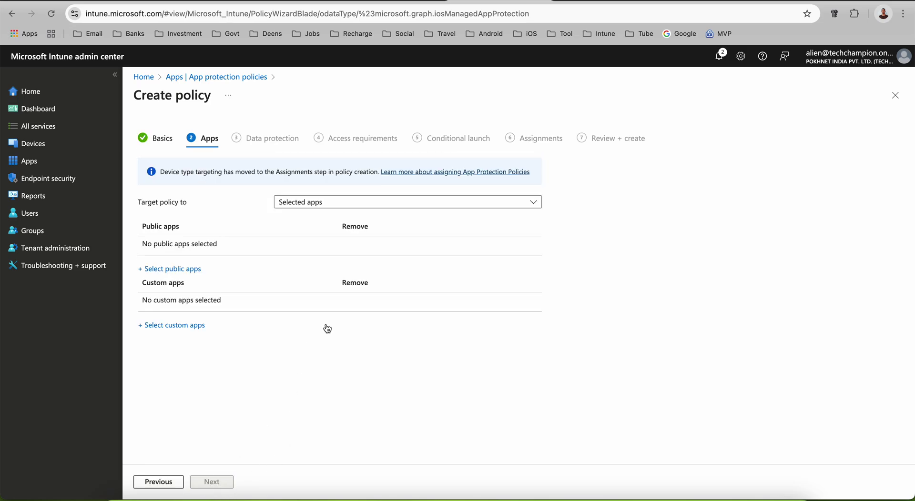
- Target the policy to All Apps after trying Core Microsoft Apps, and view the list of apps that will be targeted
click(327, 202)
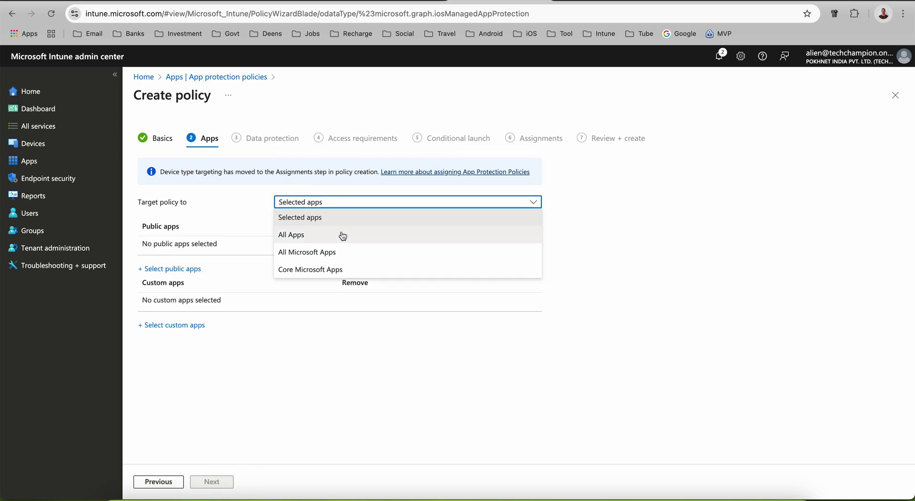
click(332, 268)
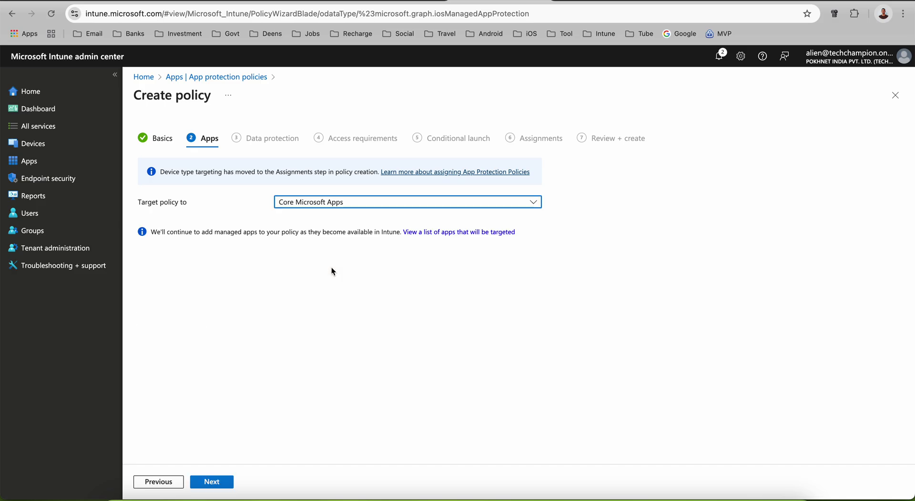
click(337, 204)
click(336, 235)
click(441, 232)
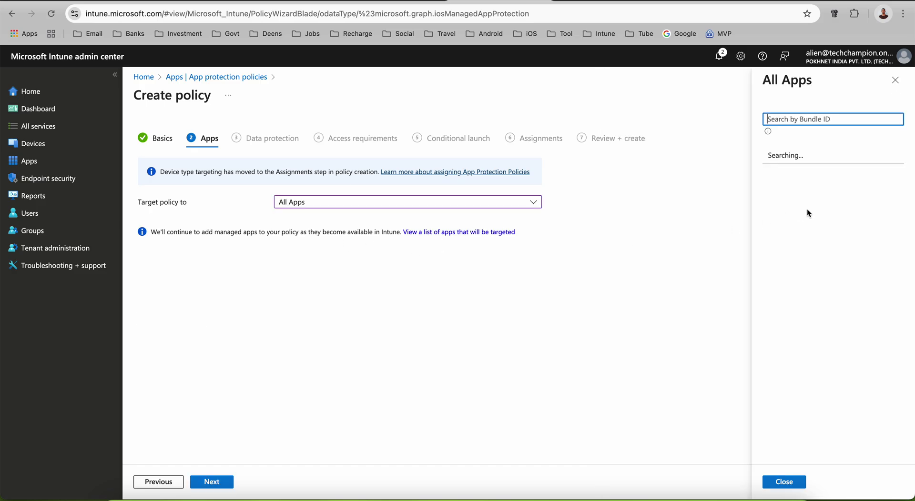
click(895, 80)
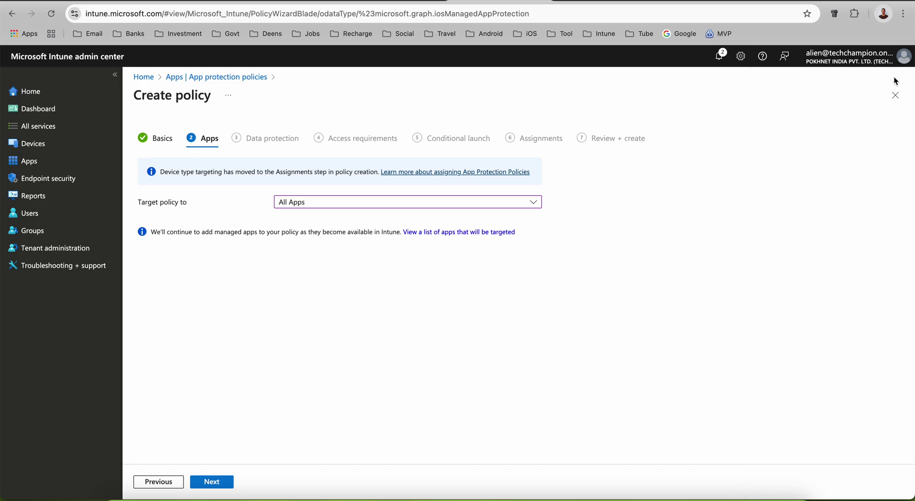
- Try targeting the policy to All Microsoft Apps and view the list of apps that will be targeted
click(368, 202)
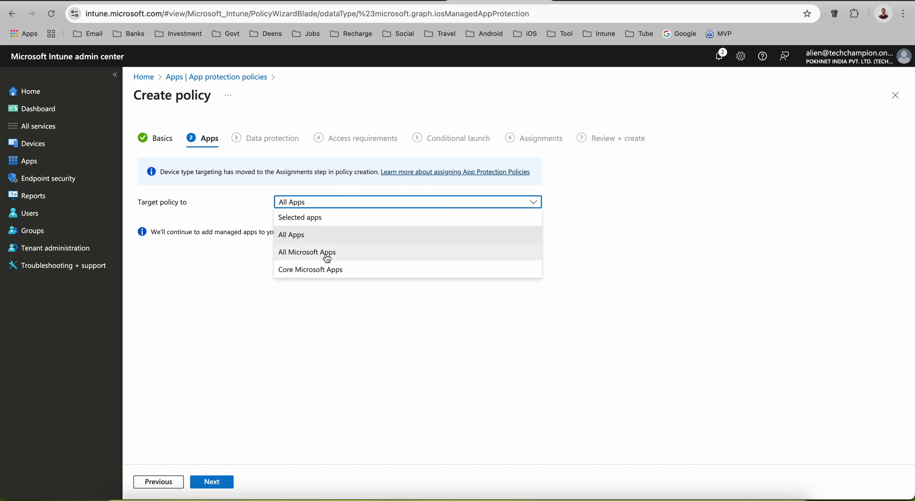
click(326, 258)
click(441, 232)
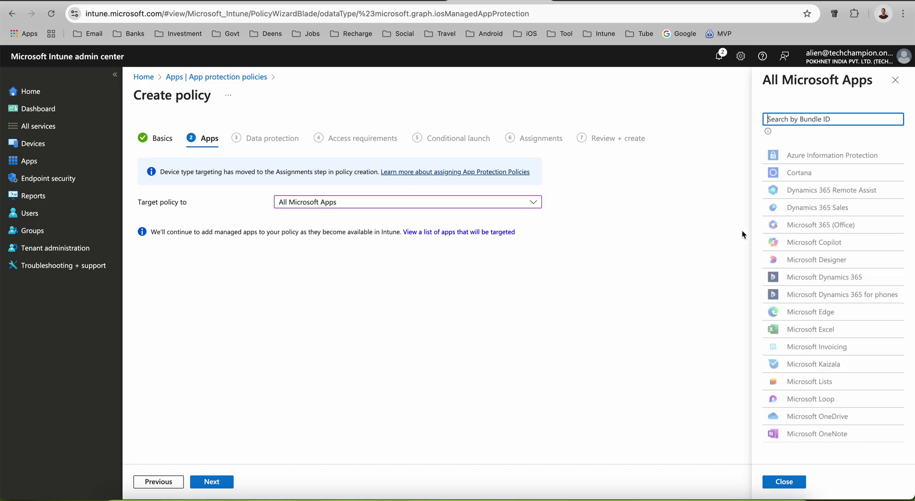
scroll(828, 355, down, 5)
click(895, 80)
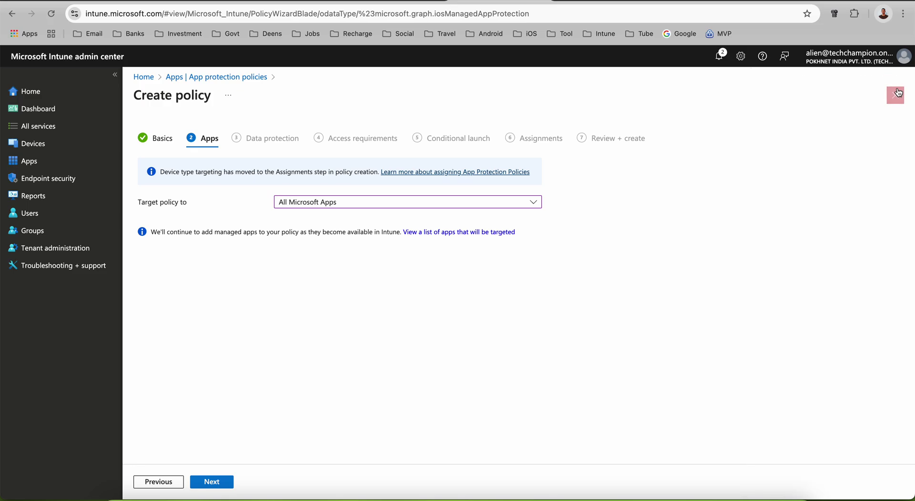
- Target the policy to Core Microsoft Apps, check its app list, and continue to the data protection settings
click(355, 204)
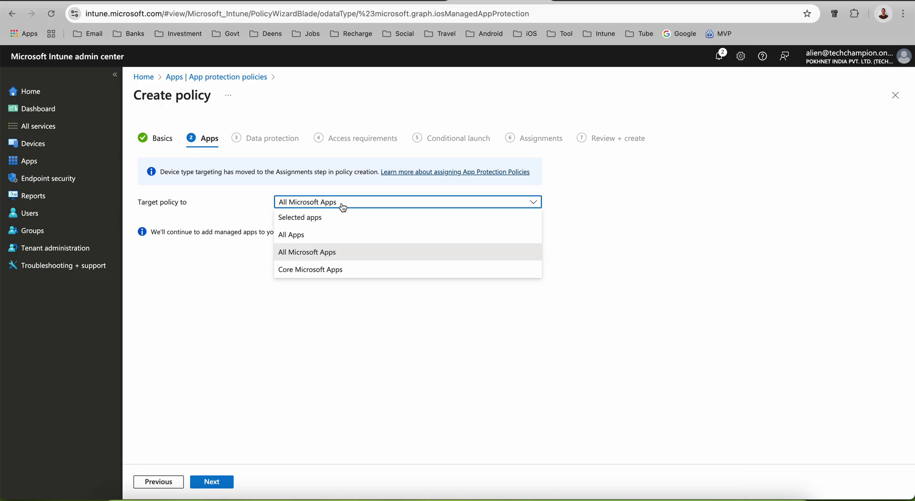
click(338, 270)
click(495, 232)
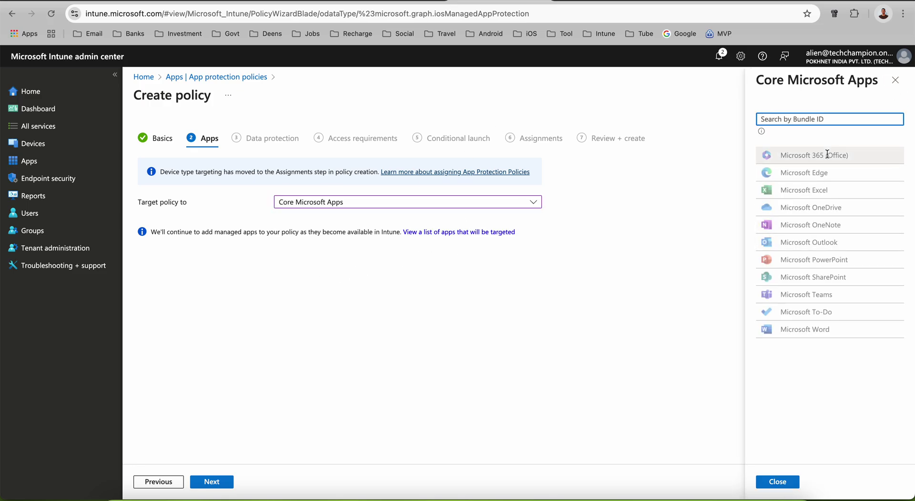
click(895, 80)
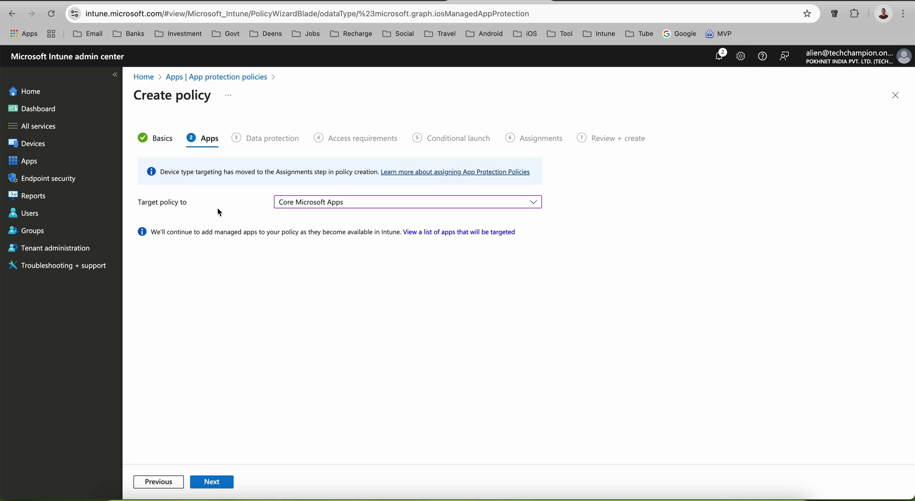
click(222, 484)
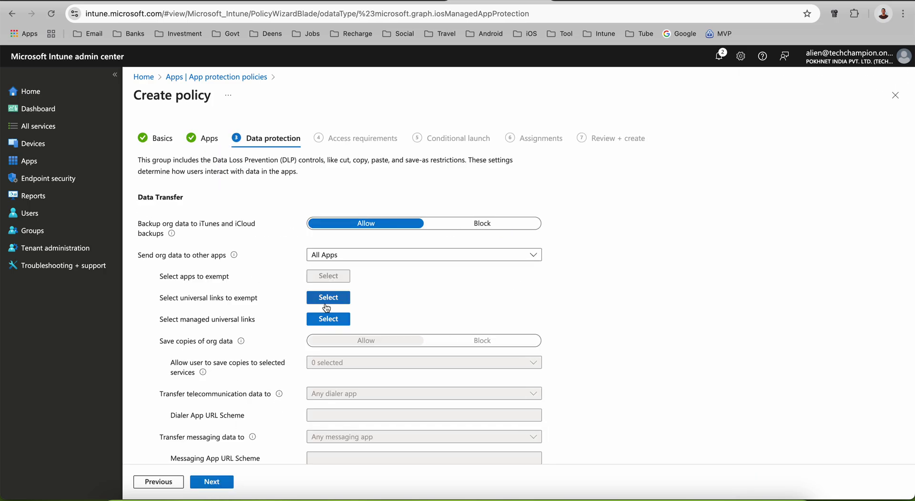
- Set Send org data to other apps to Policy managed apps with Open-In/Share filtering after reading the option descriptions
scroll(439, 269, down, 3)
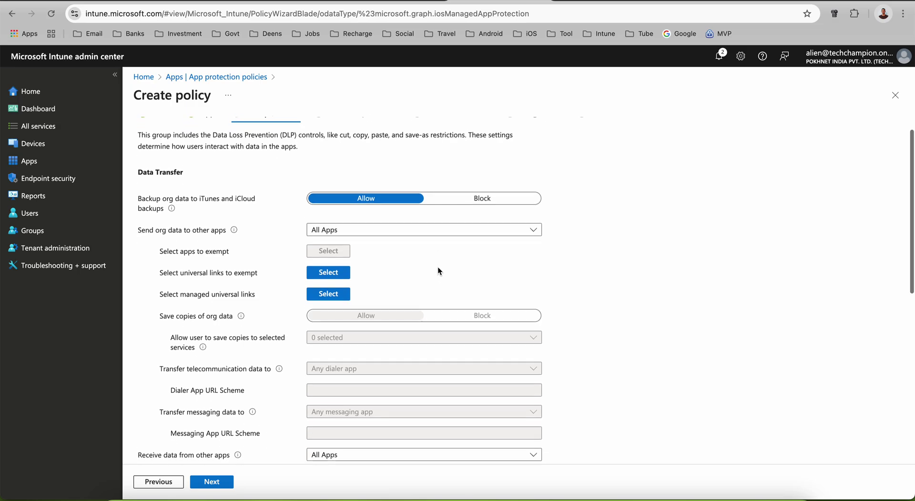
scroll(437, 267, up, 2)
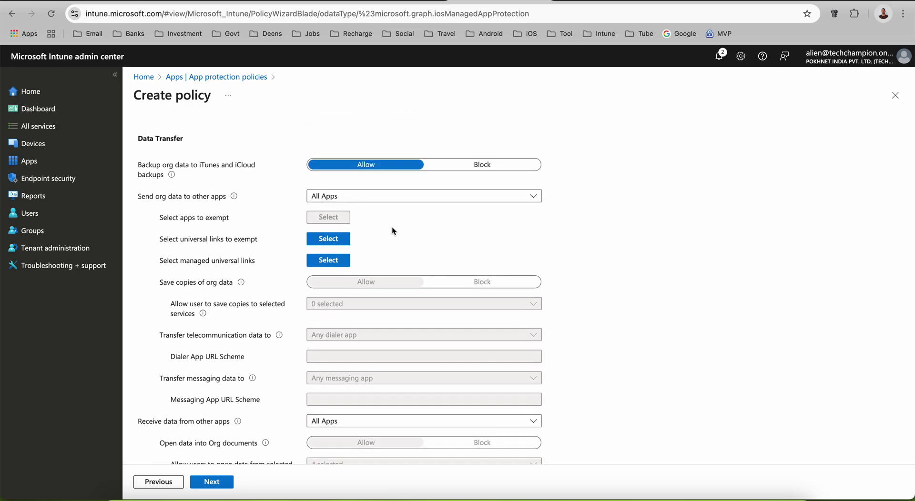
mouse_move(235, 200)
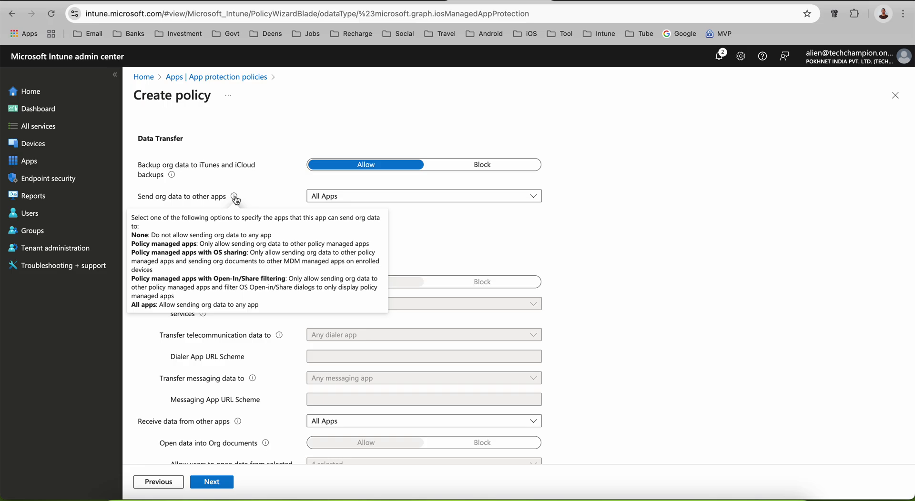
click(366, 196)
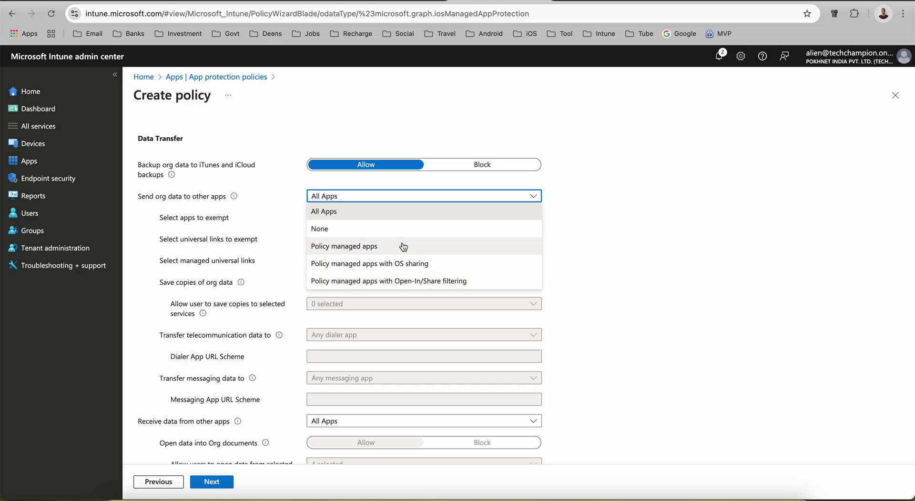
click(413, 281)
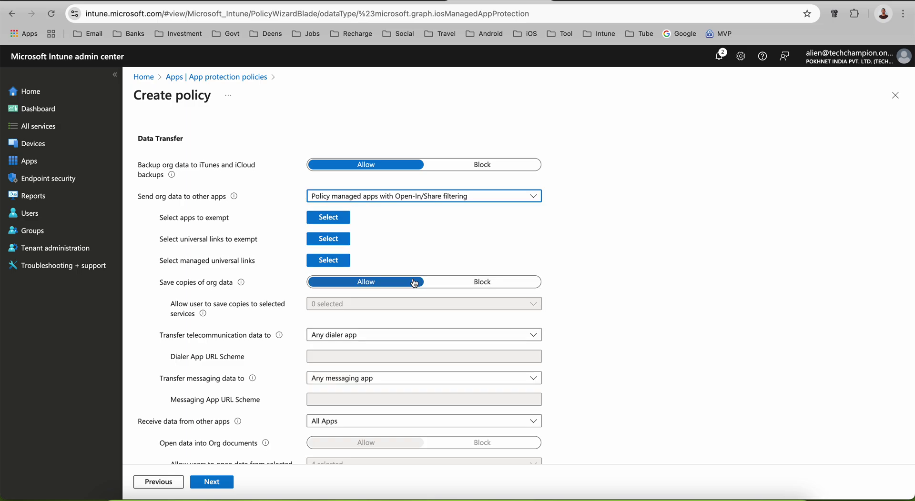
- Choose Policy managed apps with paste in for restricting cut, copy, and paste between other apps
scroll(617, 256, down, 1)
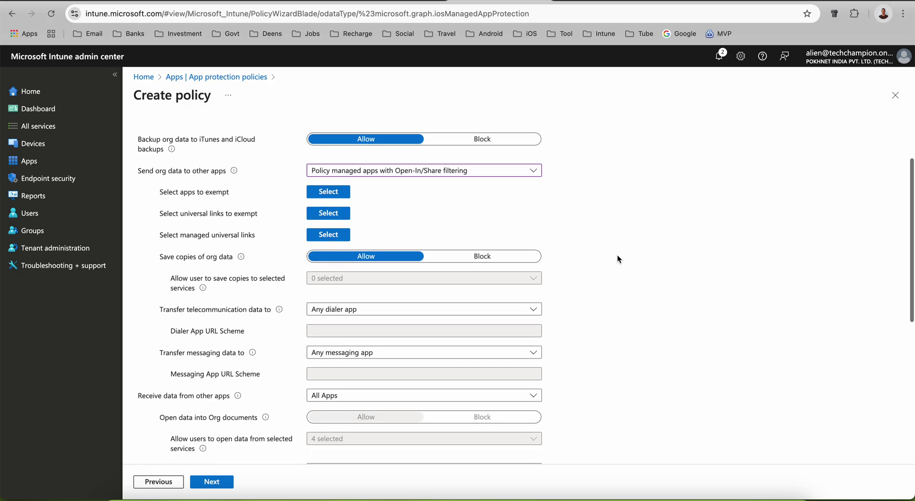
scroll(616, 257, down, 4)
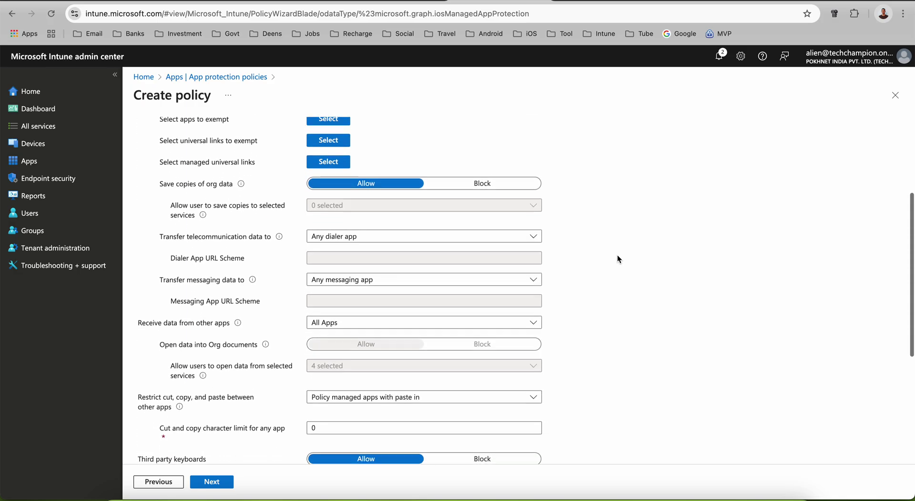
scroll(617, 256, down, 3)
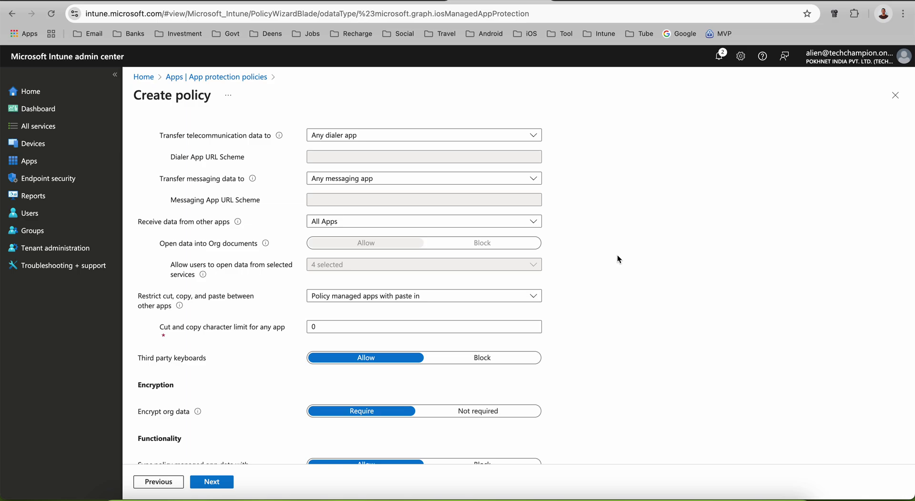
click(145, 298)
triple_click(145, 298)
click(458, 299)
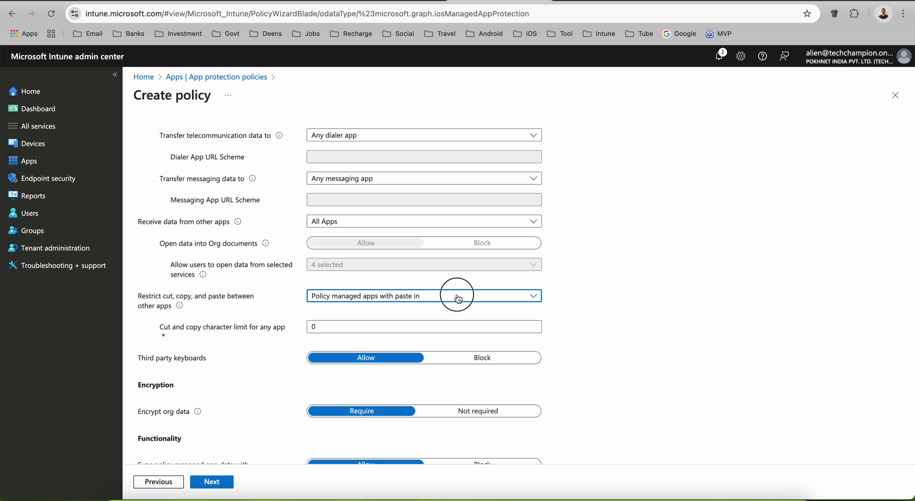
click(414, 349)
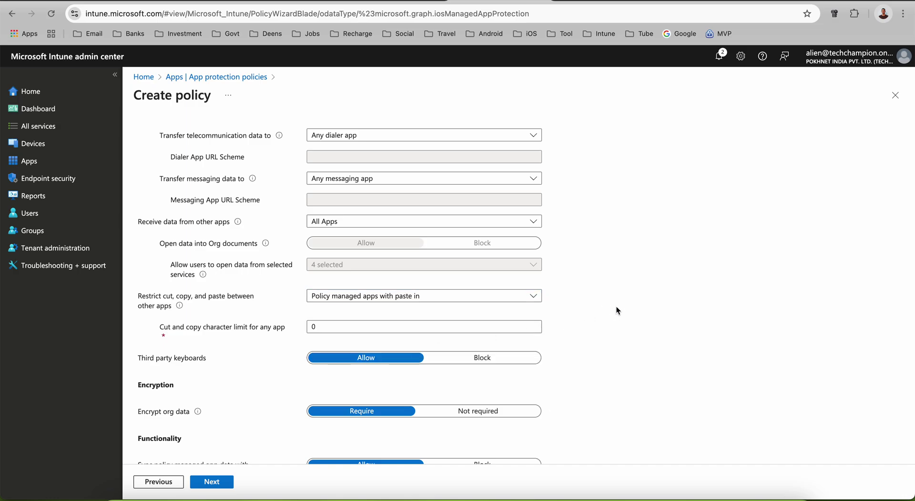
- Set Org data notifications to Block org Data
scroll(616, 307, down, 3)
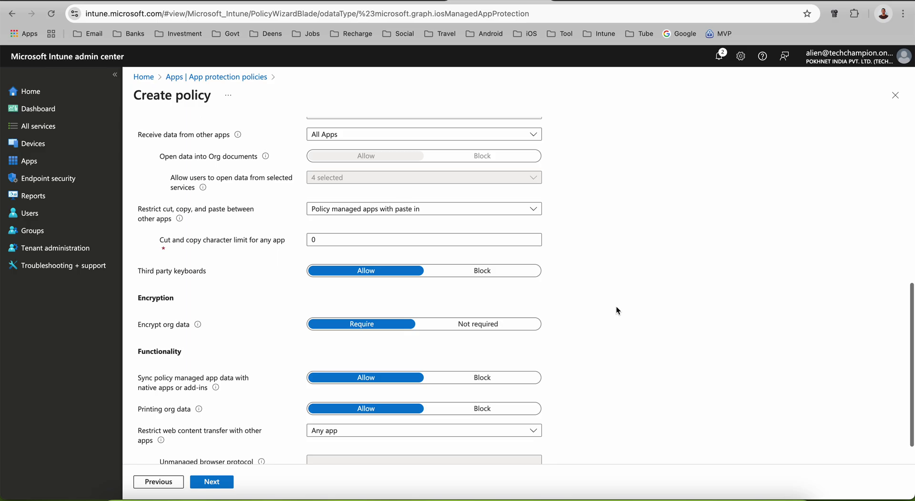
scroll(616, 311, down, 1)
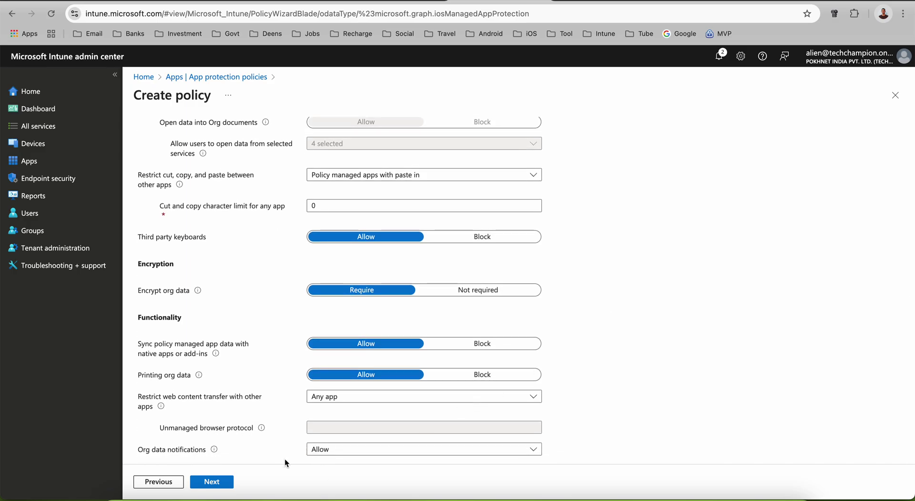
click(338, 452)
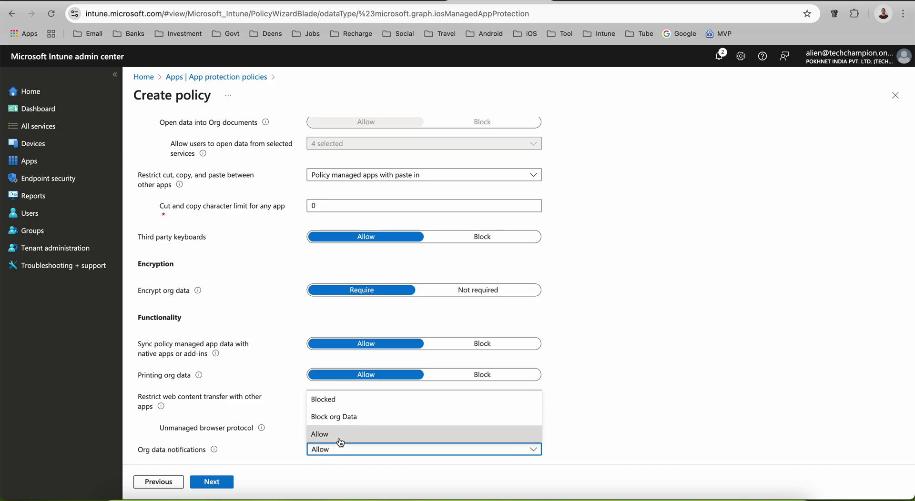
click(346, 417)
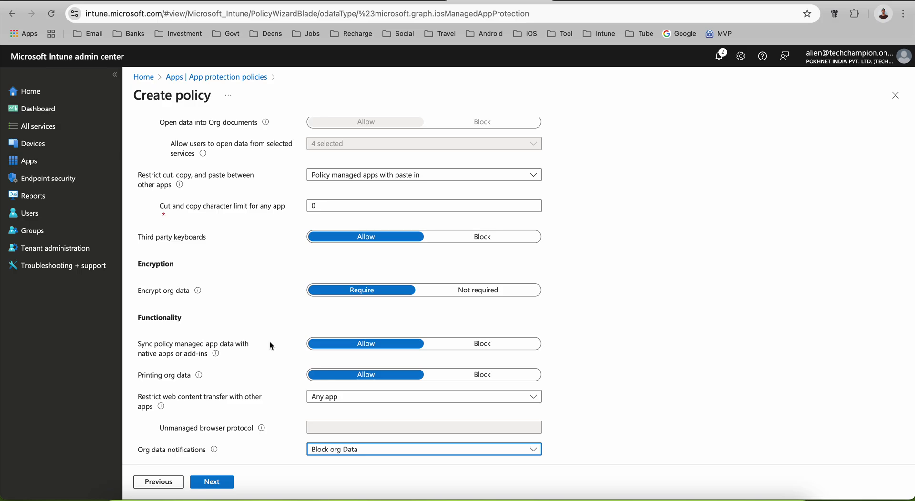
- Try Policy managed apps for Send org data to other apps and restore Policy managed apps with Open-In/Share filtering
scroll(270, 341, up, 2)
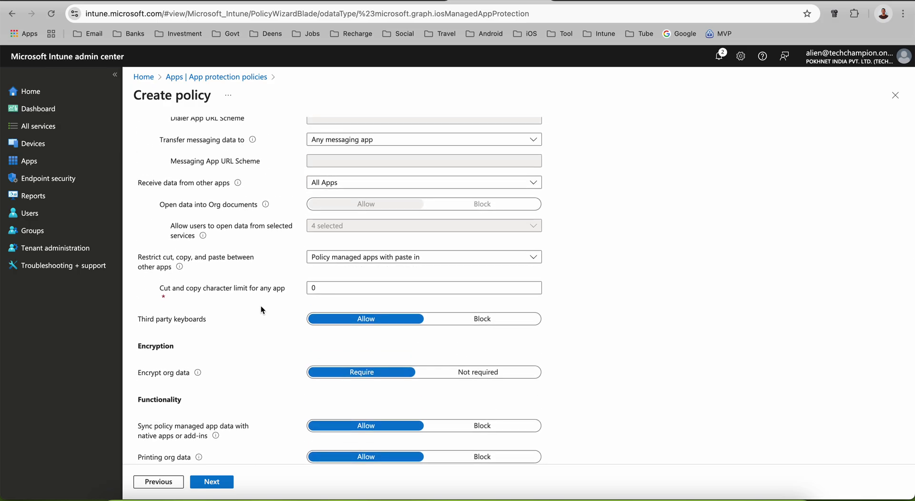
scroll(261, 286, up, 3)
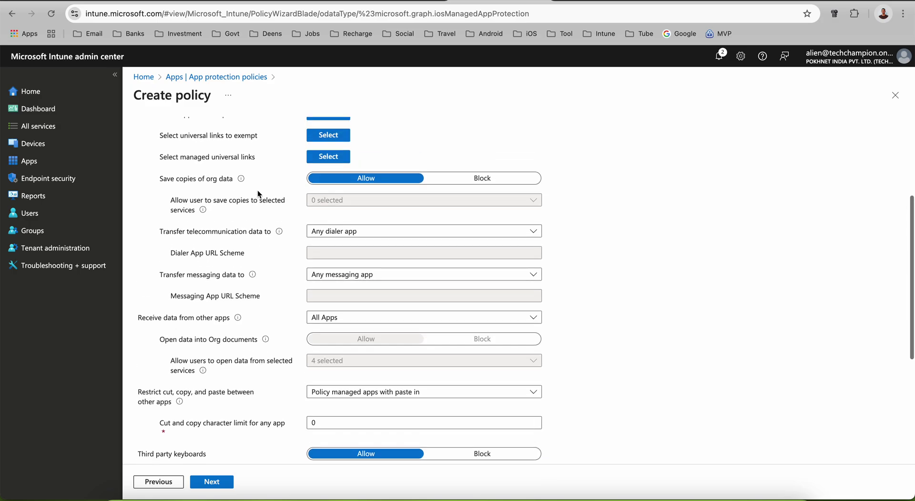
scroll(257, 190, up, 2)
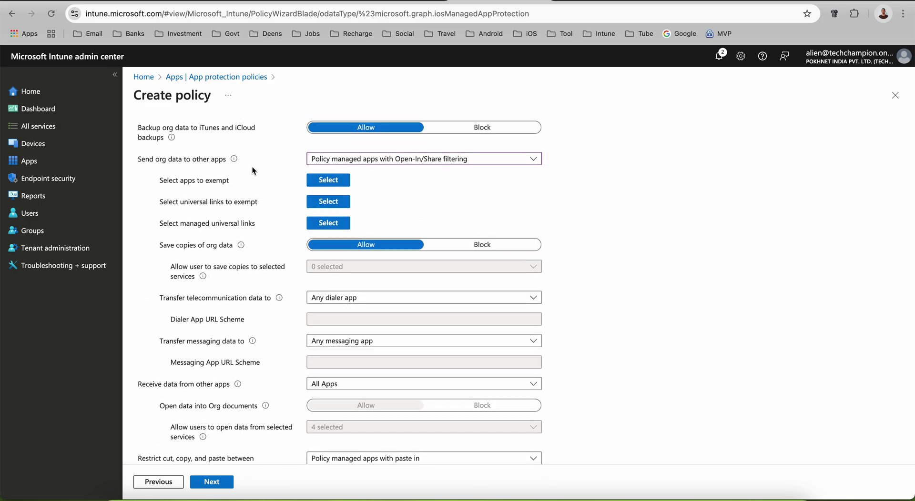
click(392, 164)
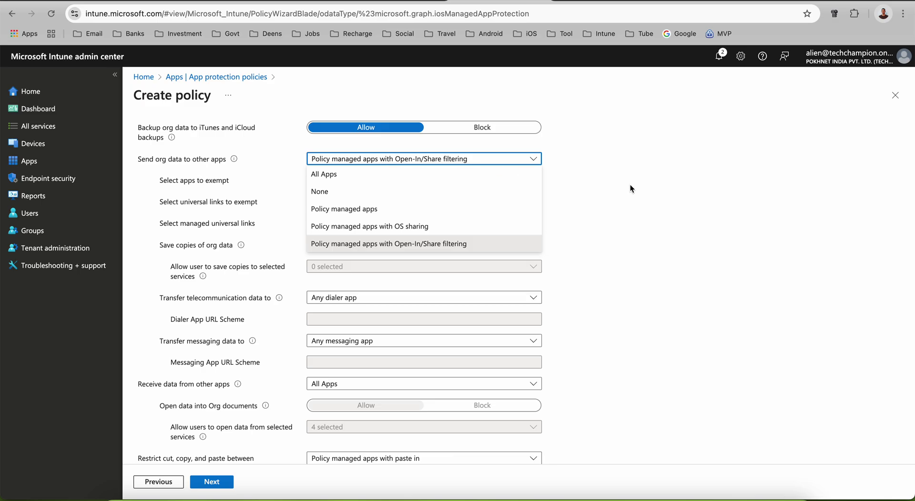
click(432, 212)
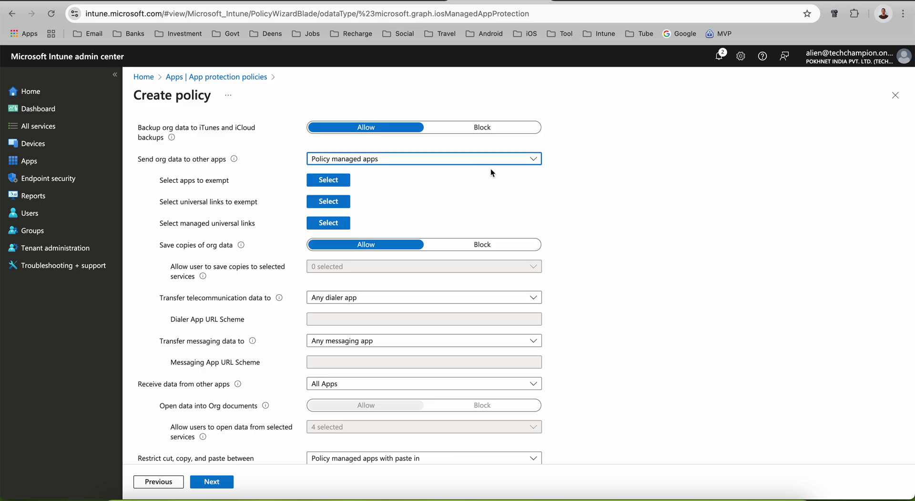
click(448, 159)
click(447, 238)
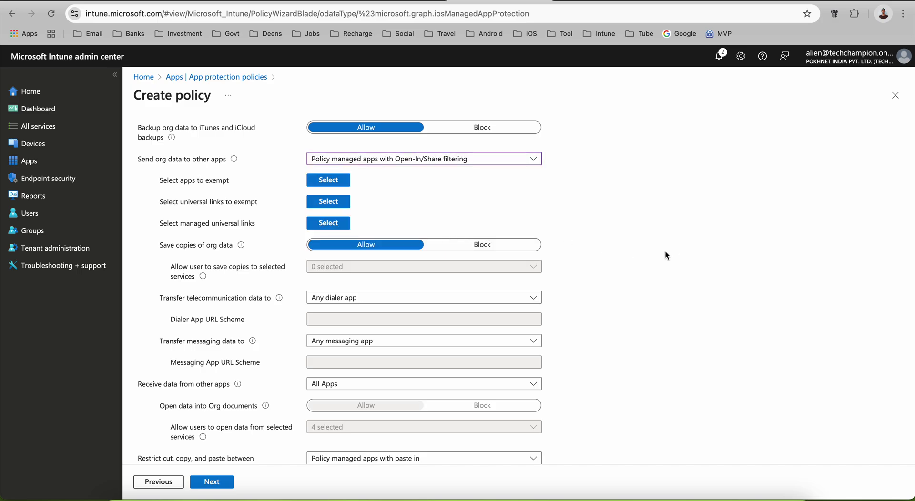
- Set Printing org data to Block in the Functionality settings
scroll(611, 257, down, 3)
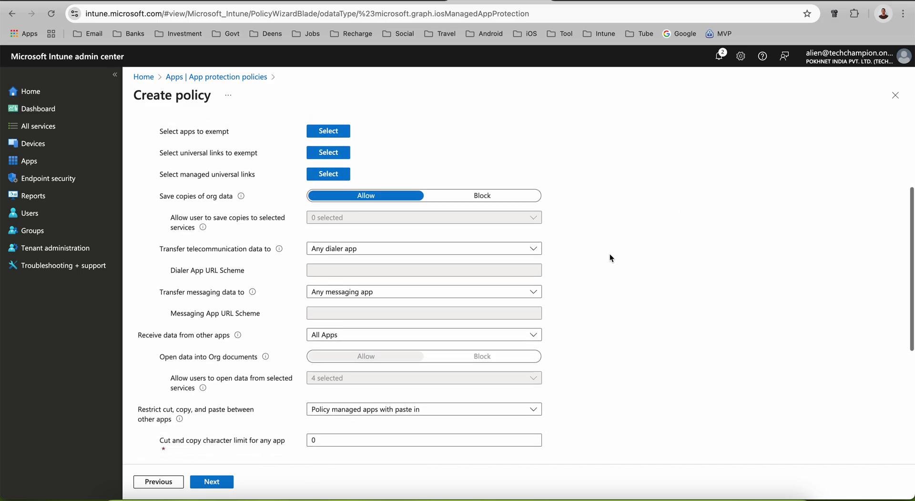
scroll(610, 256, down, 2)
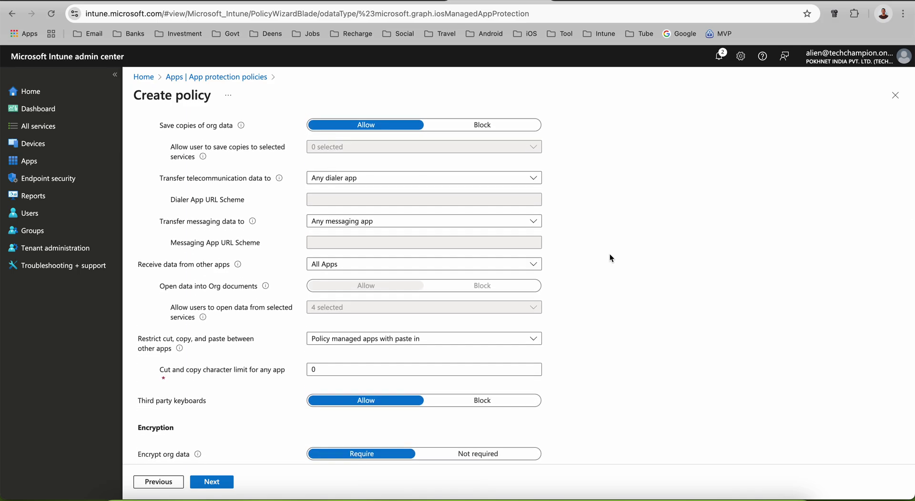
scroll(610, 257, down, 5)
scroll(611, 258, down, 2)
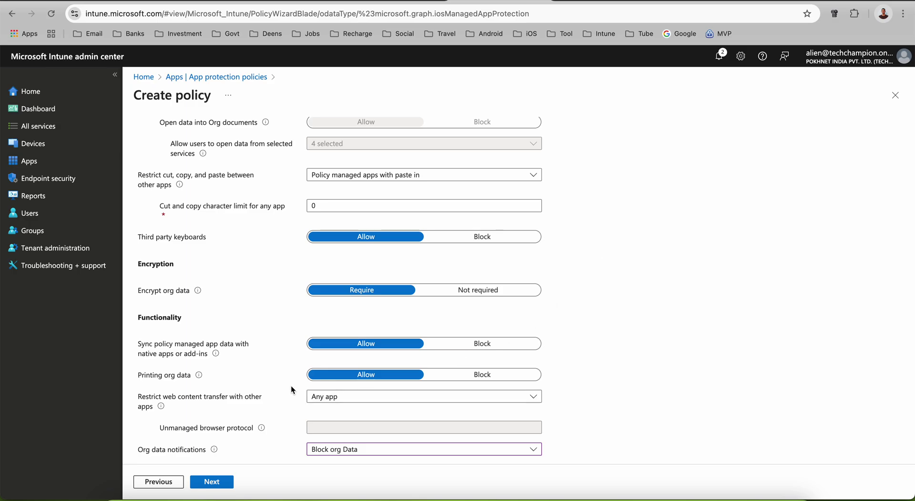
click(472, 375)
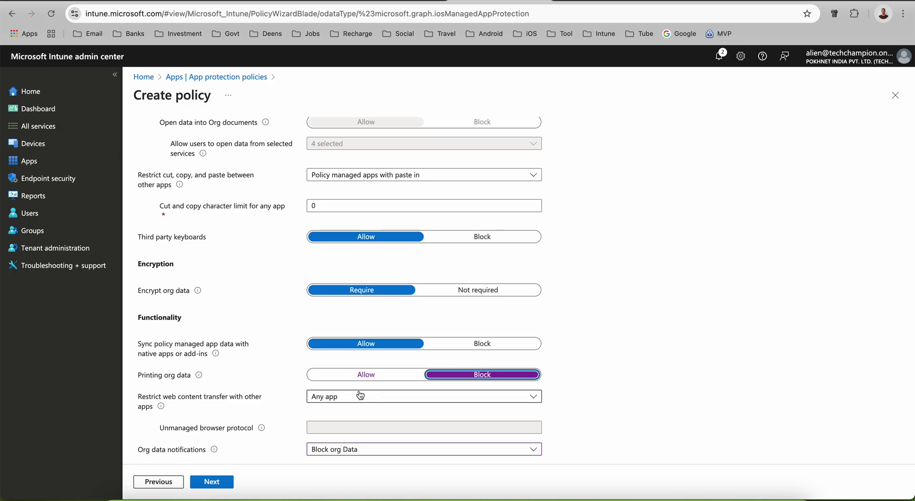
- Check the cut and copy character limit, continue to the access requirements, and review the PIN and credential settings
scroll(253, 319, up, 3)
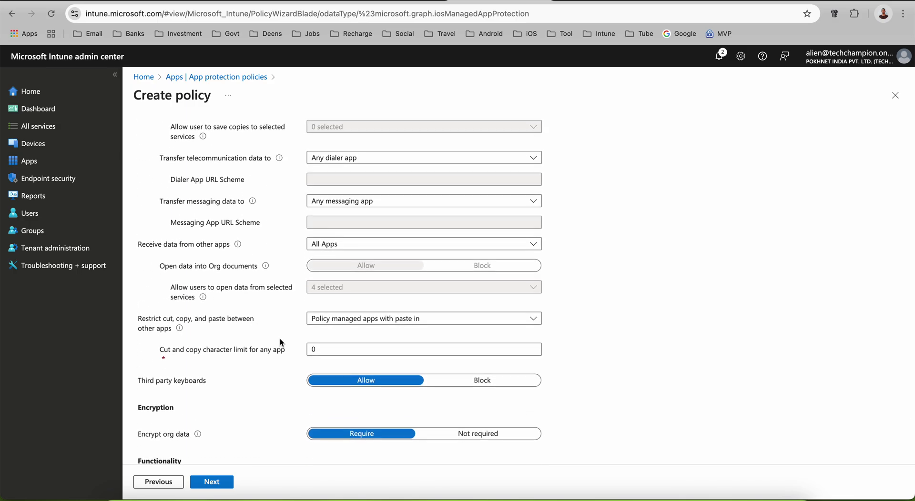
drag(377, 350, 301, 351)
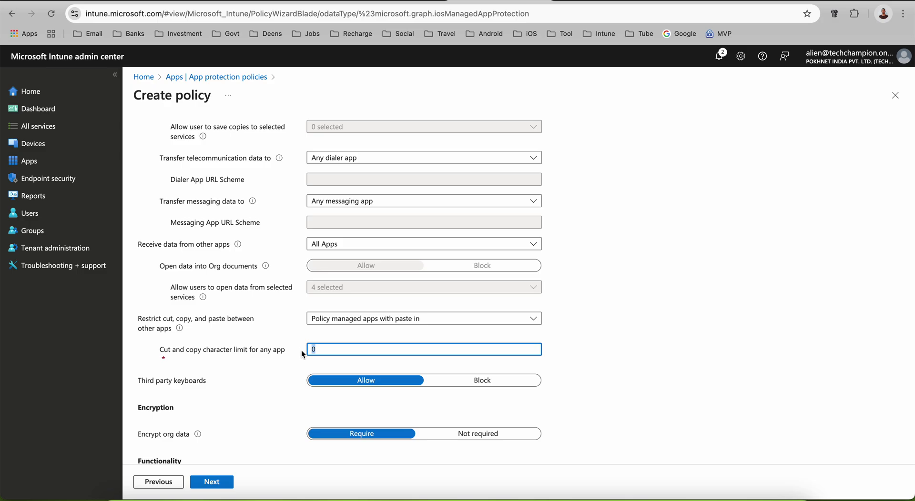
click(218, 486)
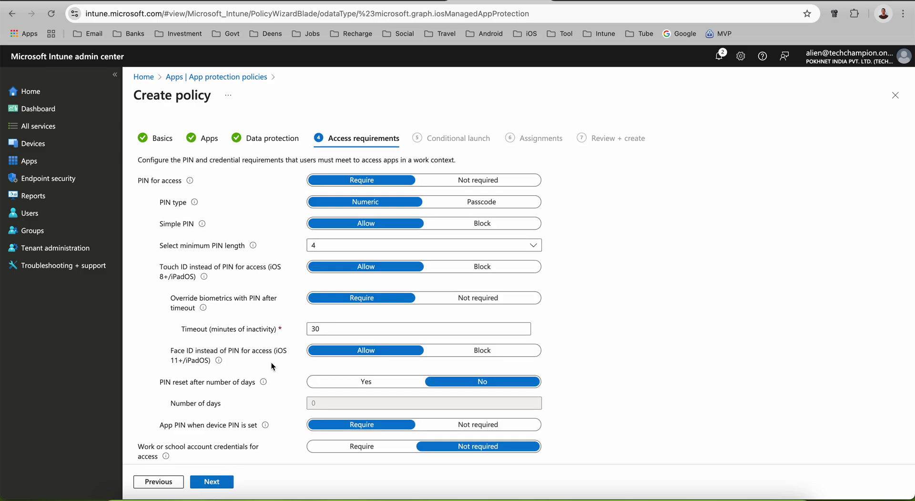
scroll(270, 362, down, 2)
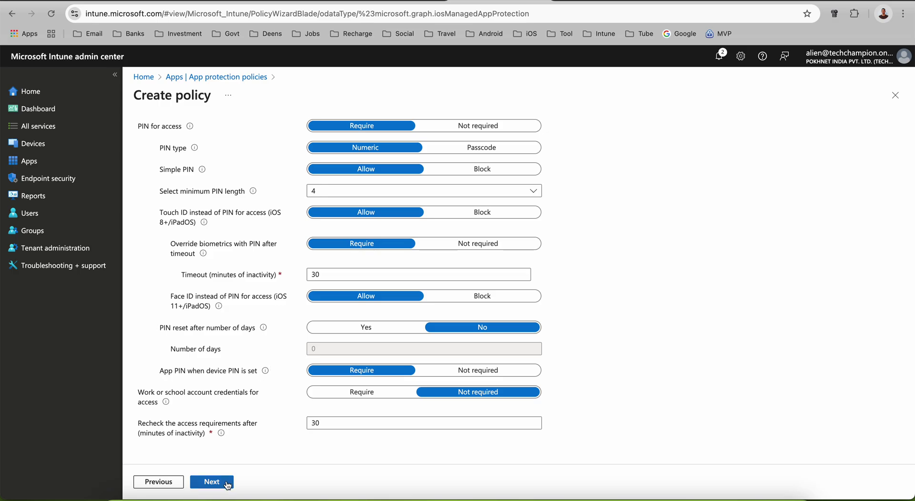
- Continue past the access requirements and conditional launch to the assignments, and look at the picker for included groups
scroll(228, 424, up, 2)
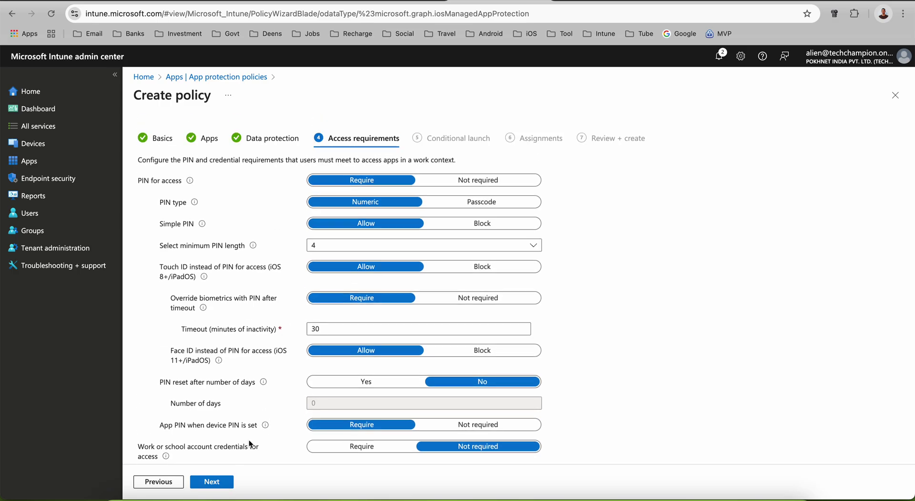
click(230, 480)
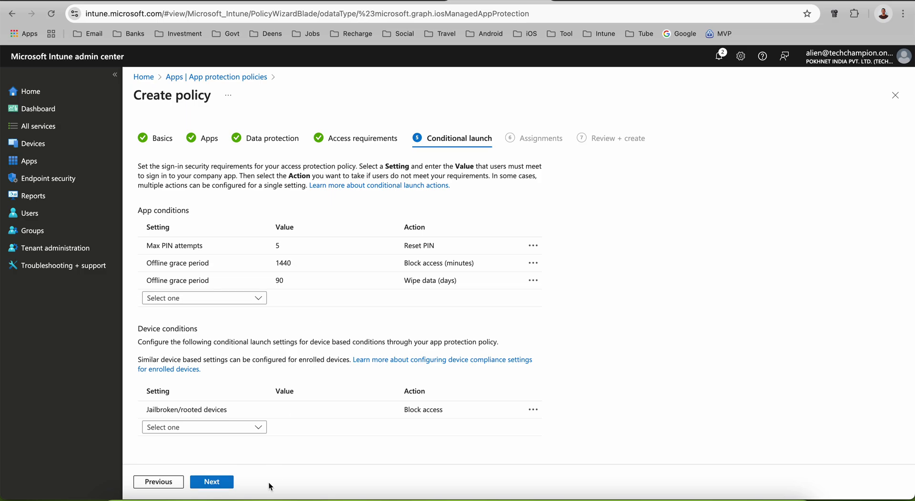
click(233, 485)
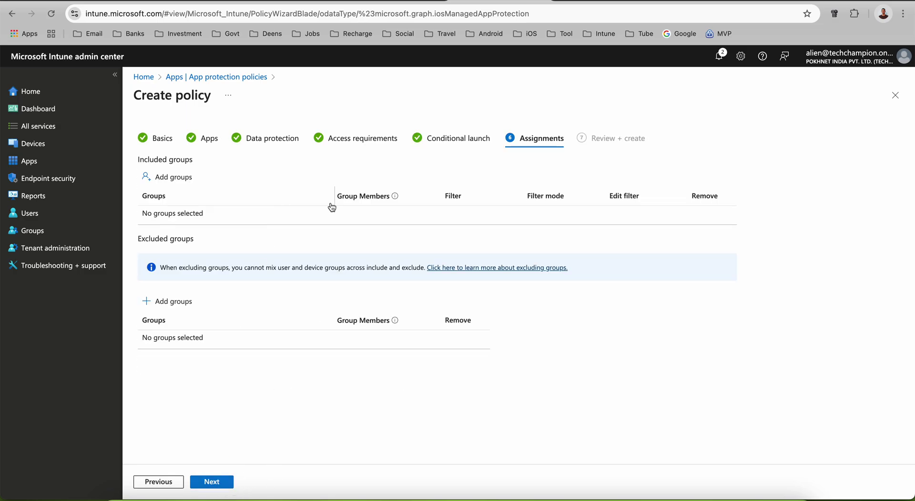
click(188, 179)
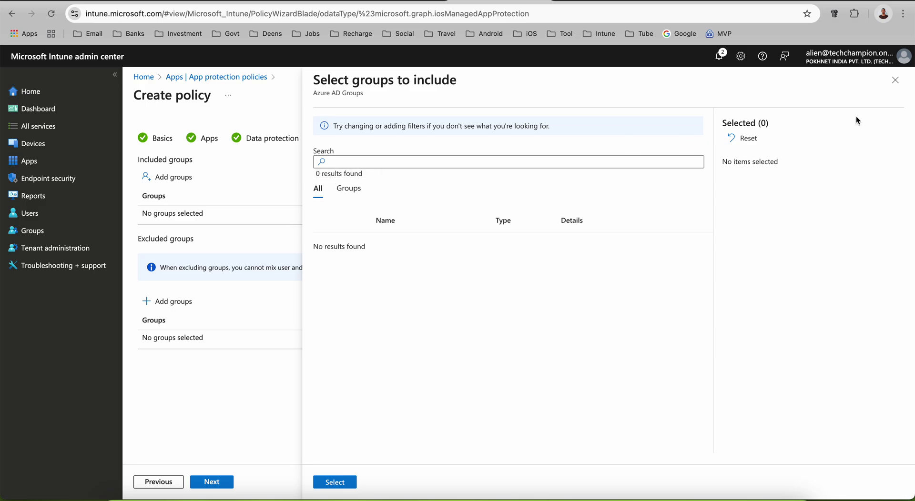
click(359, 189)
click(894, 80)
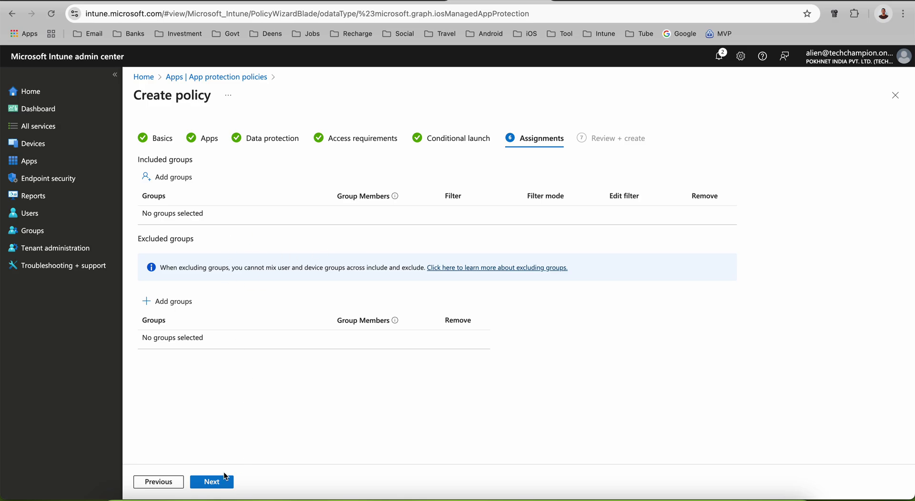
- Go back to the access requirements and close the app protection policy wizard without creating the policy
click(172, 482)
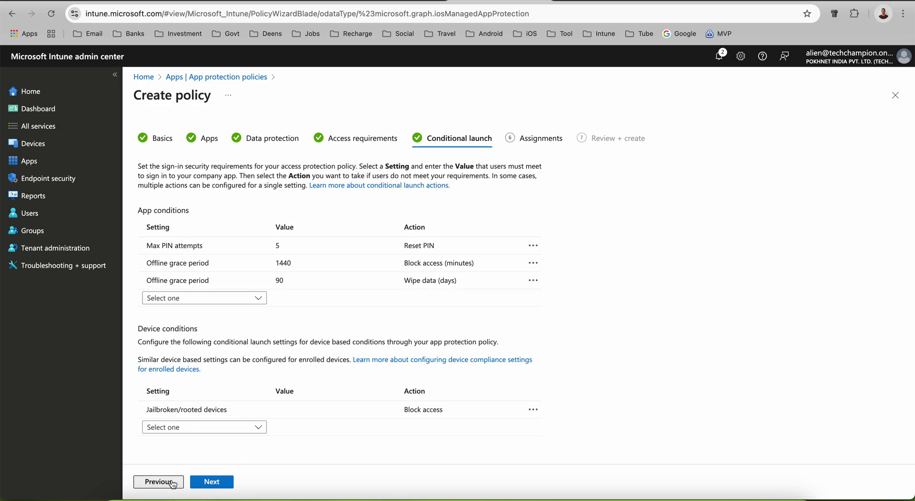
click(173, 482)
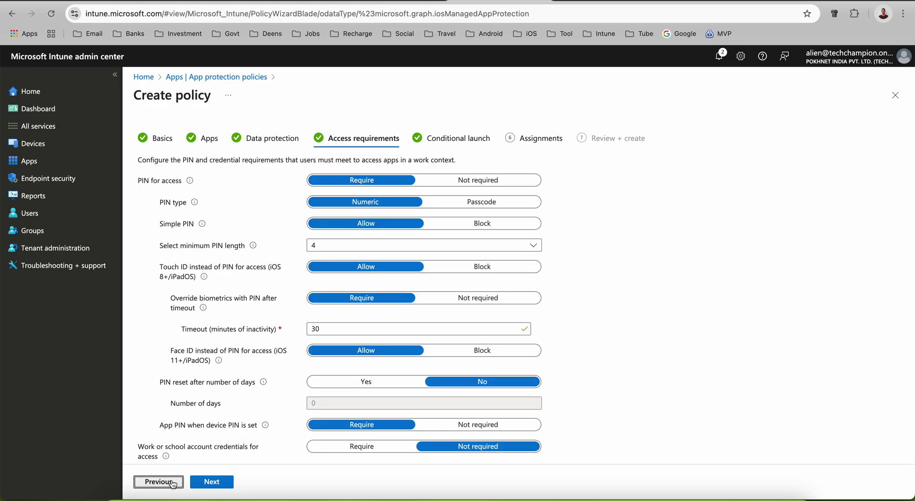
click(895, 94)
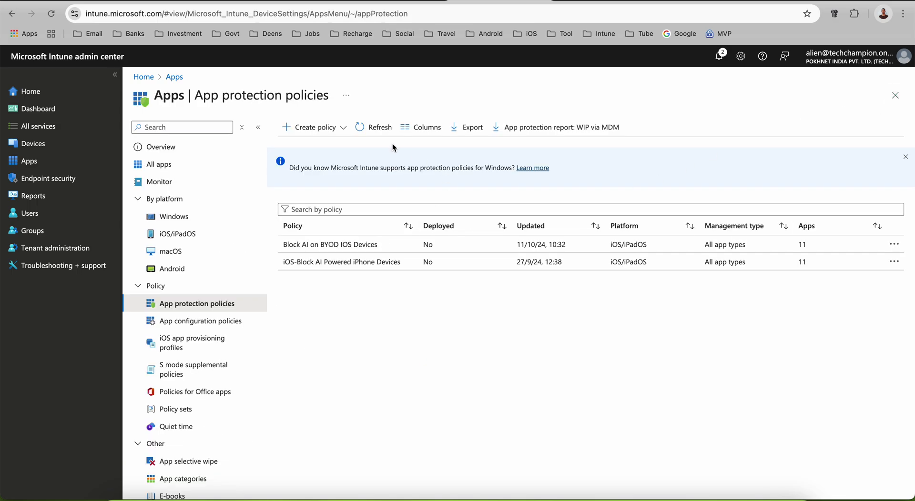
- Refresh the app protection policies list and widen its Policy column
click(357, 127)
click(418, 225)
drag(418, 226, 430, 222)
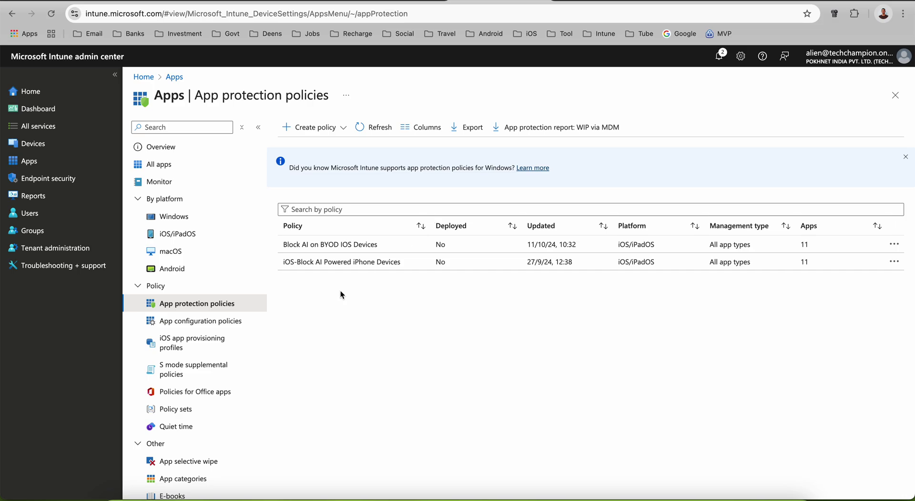
- Start a new app configuration policy for managed apps and target it to Core Microsoft Apps
click(243, 323)
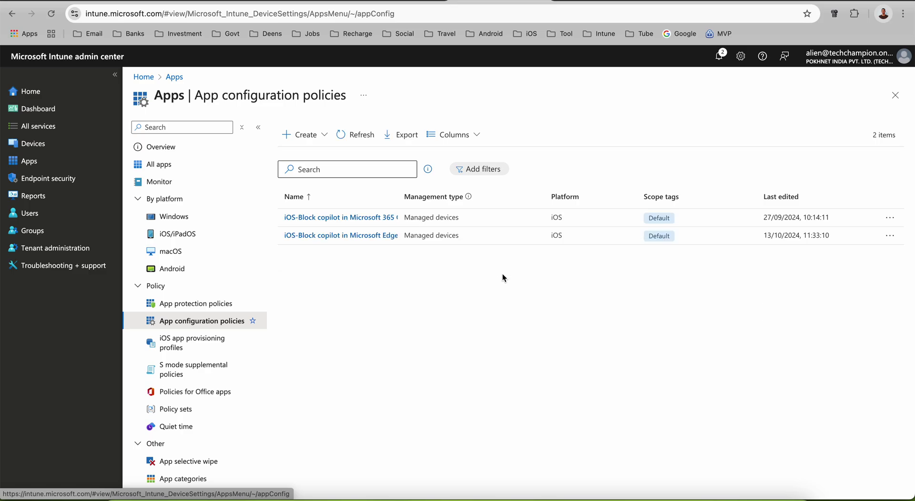
click(321, 139)
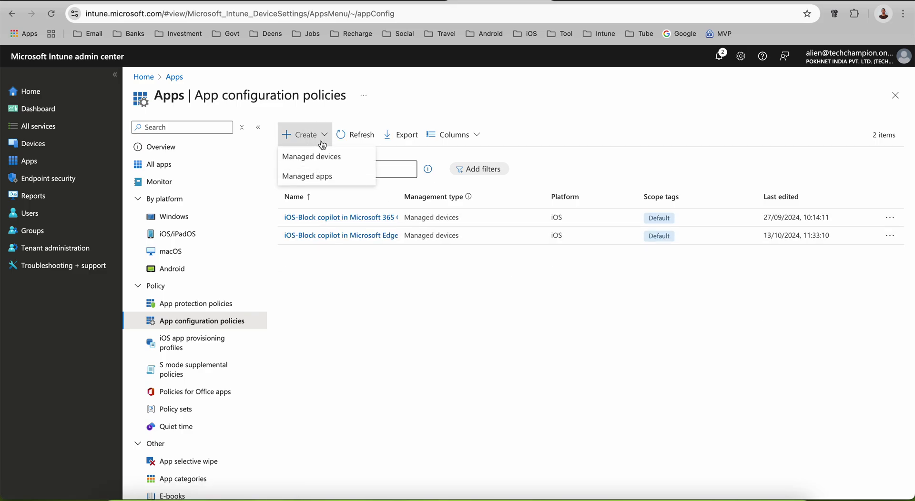
click(329, 178)
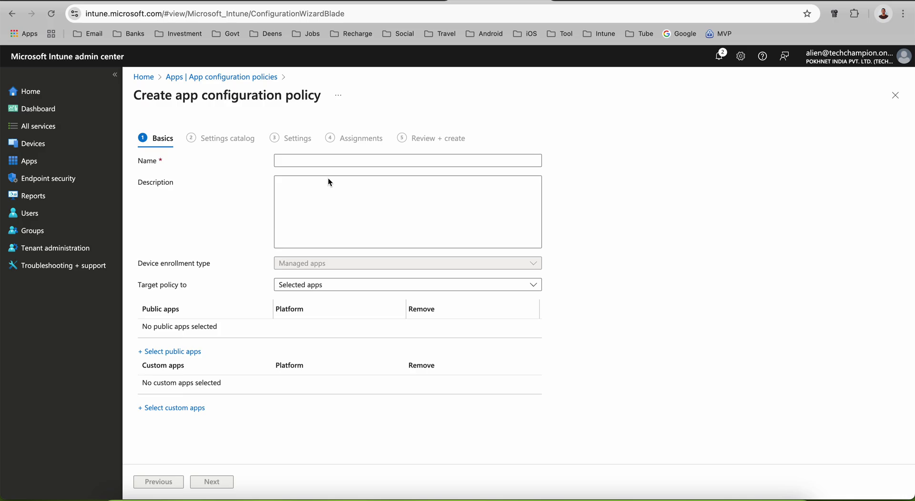
click(329, 281)
click(329, 349)
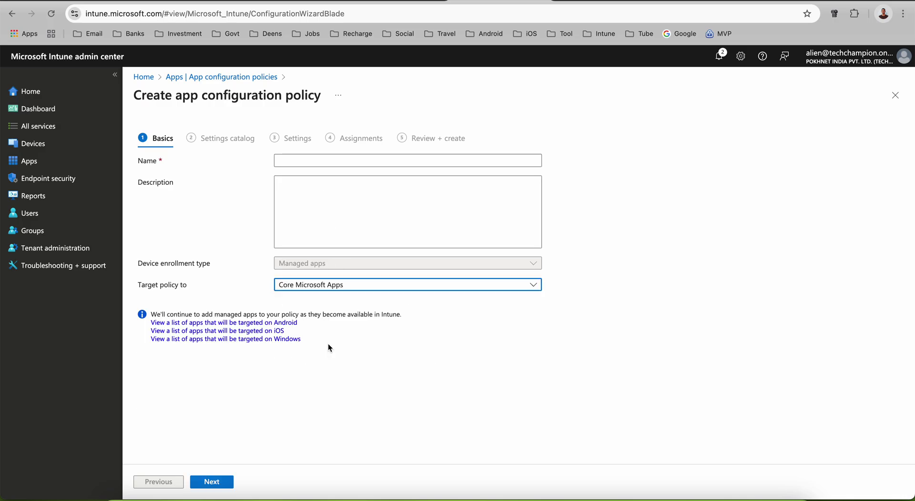
- Name the app configuration policy "Allow Screen Capture"
click(311, 162)
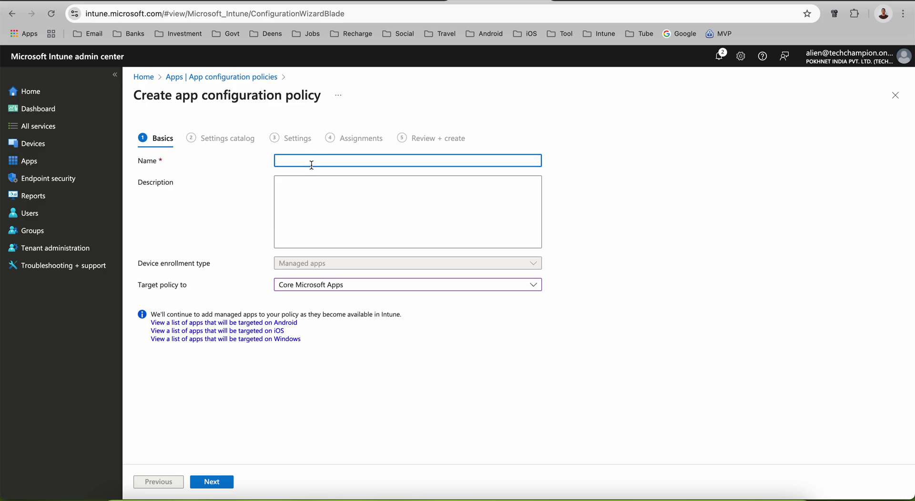
text(Block)
key(BackSpace)
key(BackSpace)
key(BackSpace)
key(BackSpace)
key(BackSpace)
text(Allow Screen Capture)
- Continue to the settings catalog and browse the Microsoft Edge setting categories without adding any setting
click(212, 482)
click(162, 291)
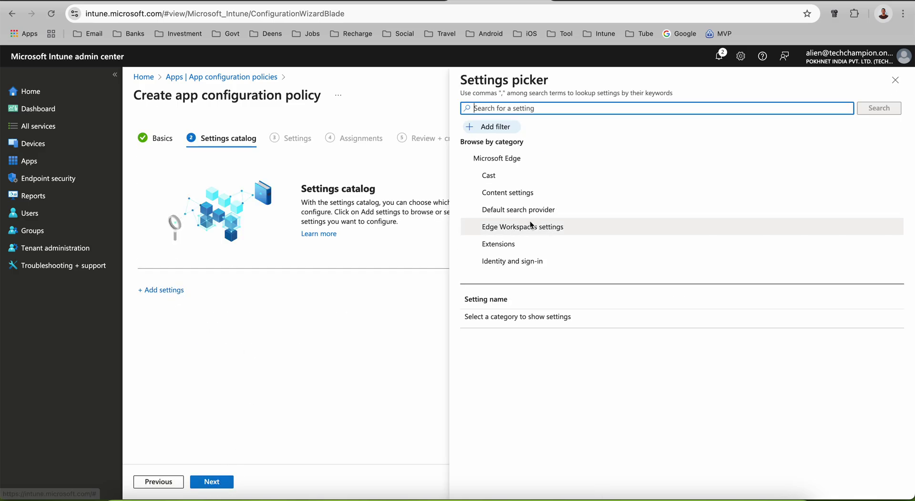
scroll(570, 204, down, 5)
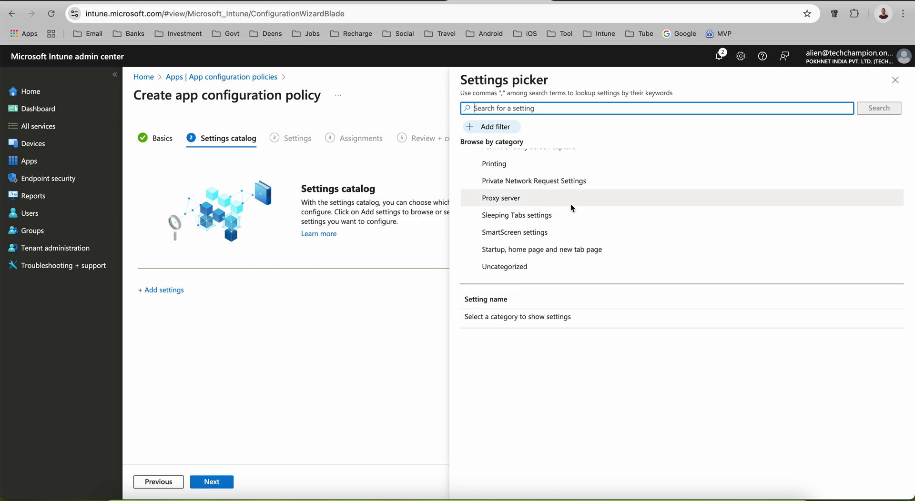
scroll(570, 204, down, 2)
scroll(570, 204, up, 10)
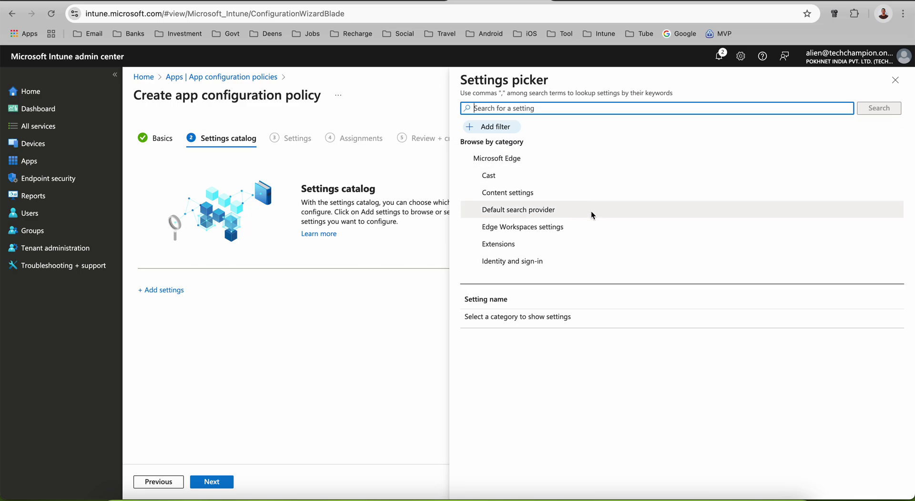
scroll(591, 212, down, 6)
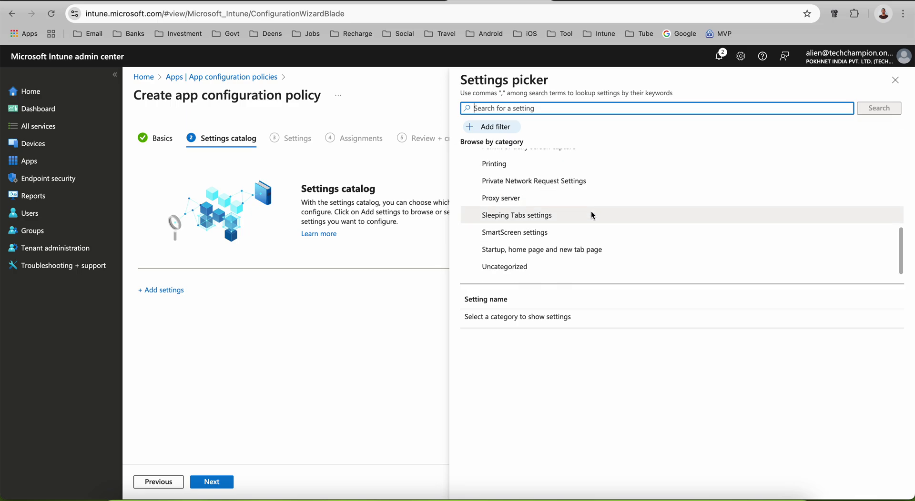
scroll(591, 215, up, 6)
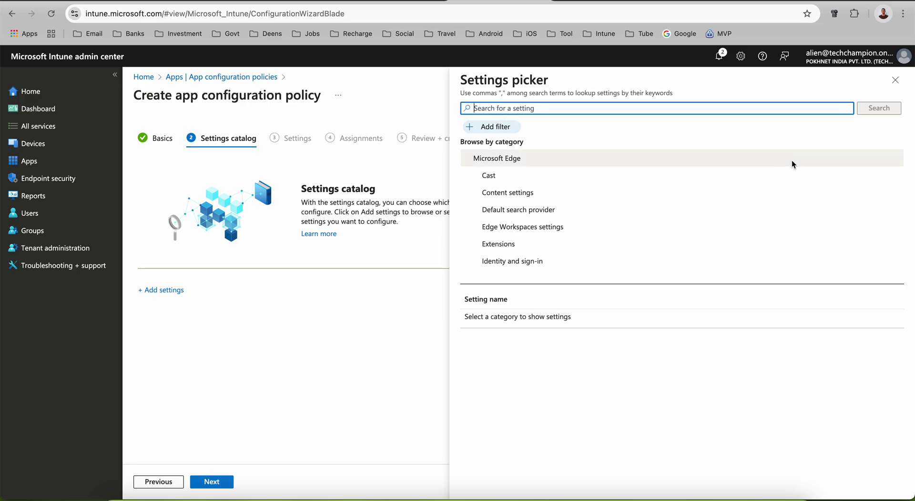
click(896, 80)
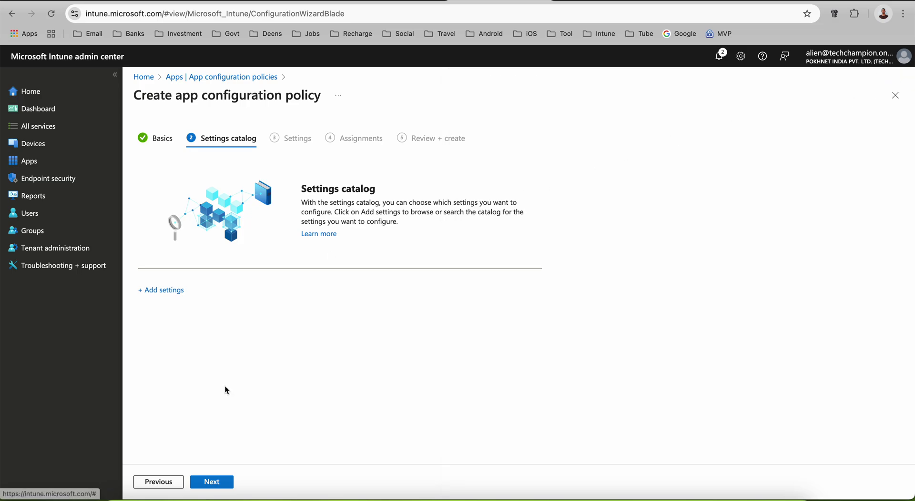
- Return to the basics, target the policy to Selected apps, and add Microsoft Outlook for iOS/iPadOS as a public app
click(153, 483)
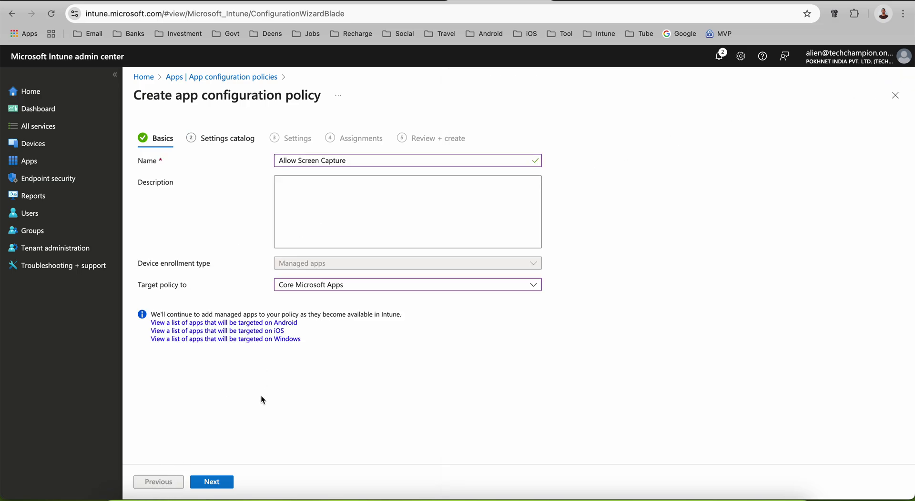
click(303, 284)
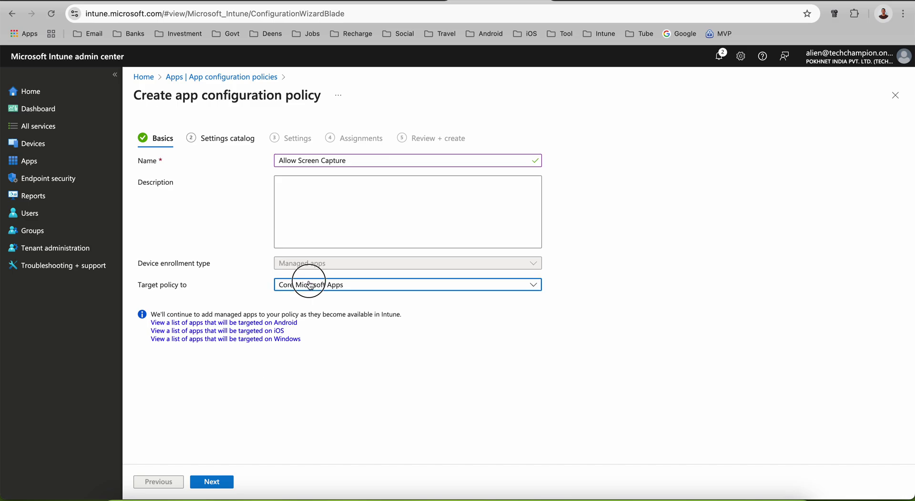
click(323, 300)
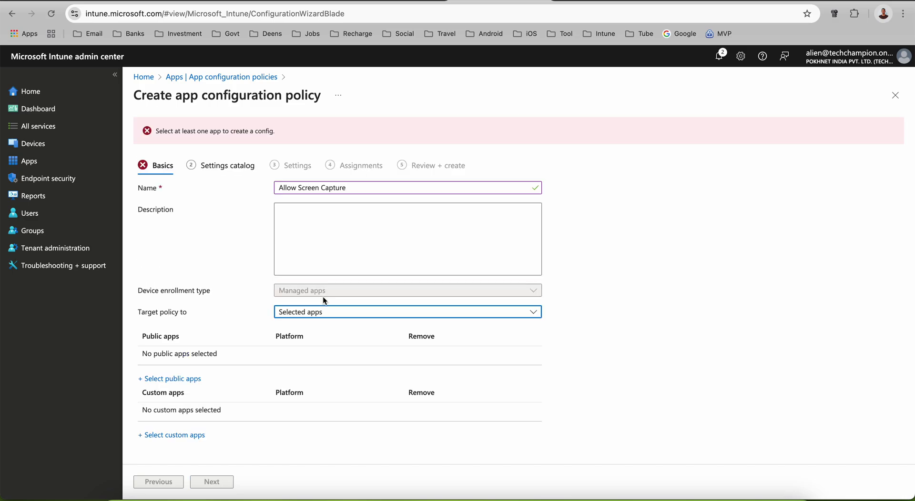
click(191, 379)
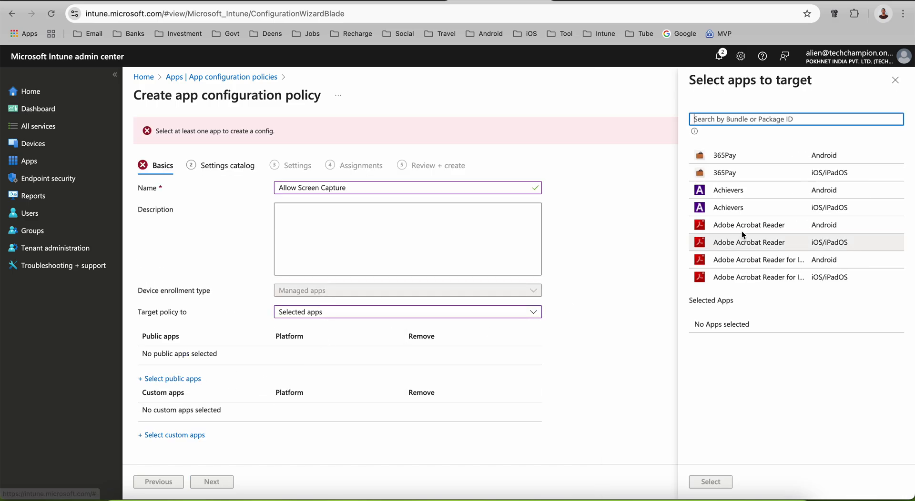
scroll(790, 207, down, 5)
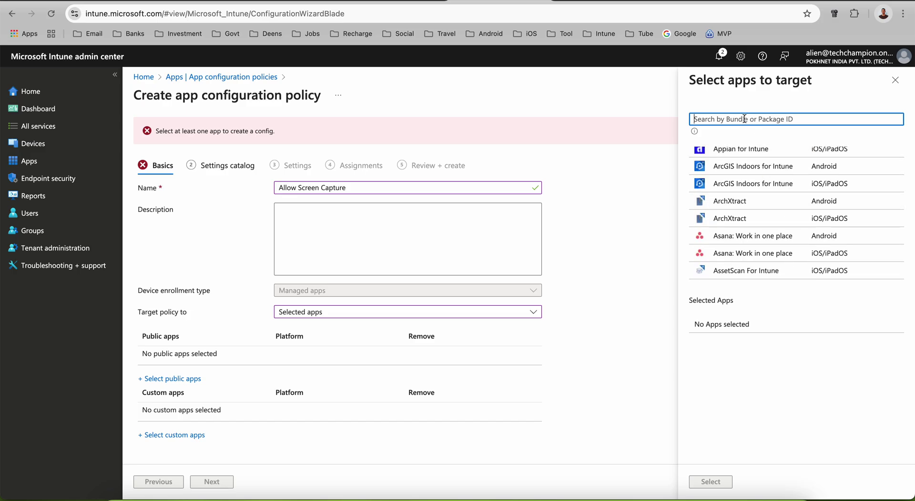
text(outlook)
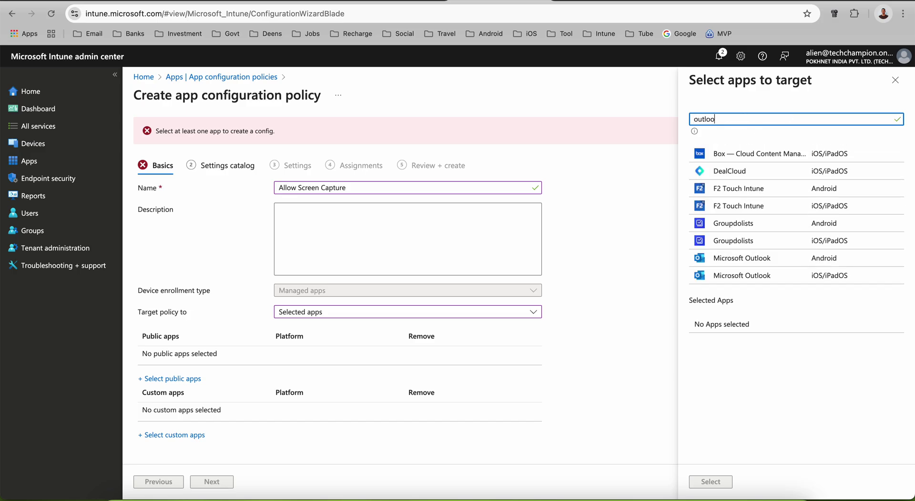
click(767, 173)
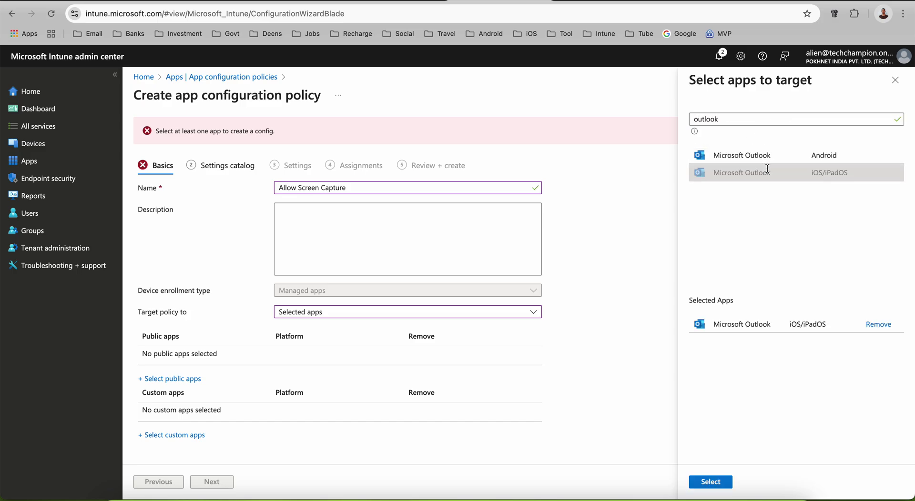
click(711, 482)
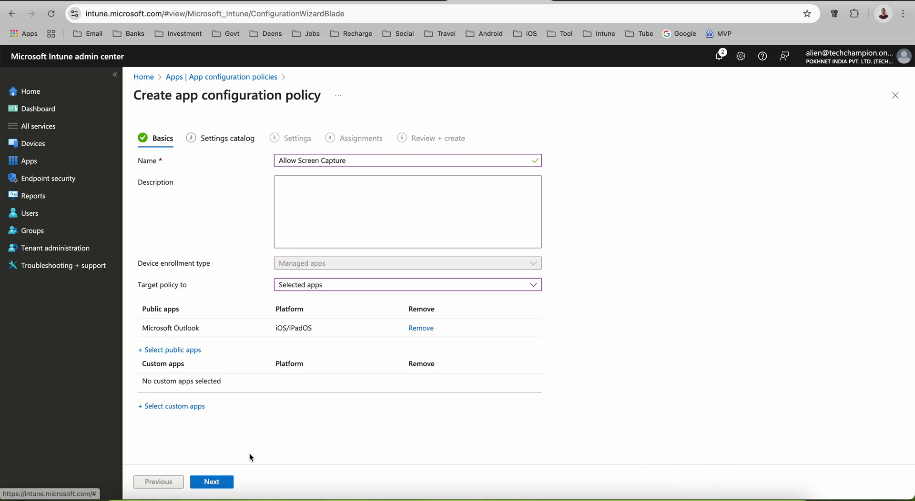
- Continue past the settings catalog to Settings and expand the General configuration settings for a new entry
click(205, 482)
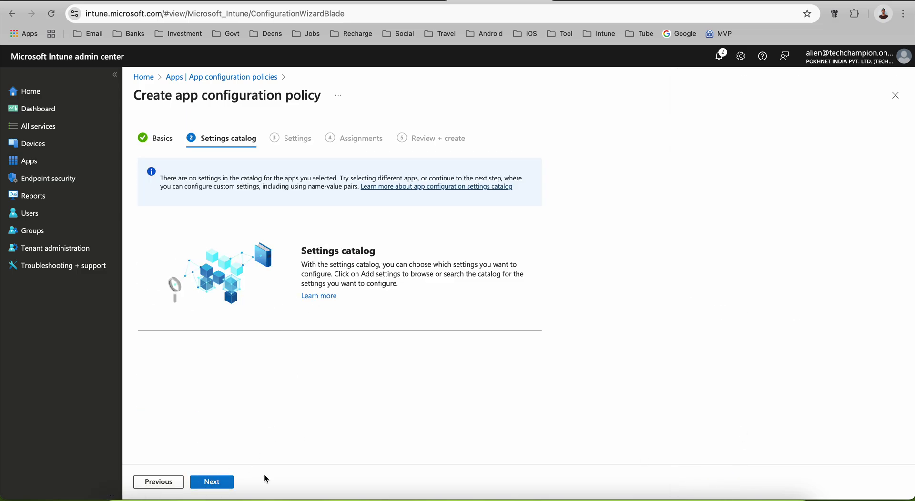
click(210, 482)
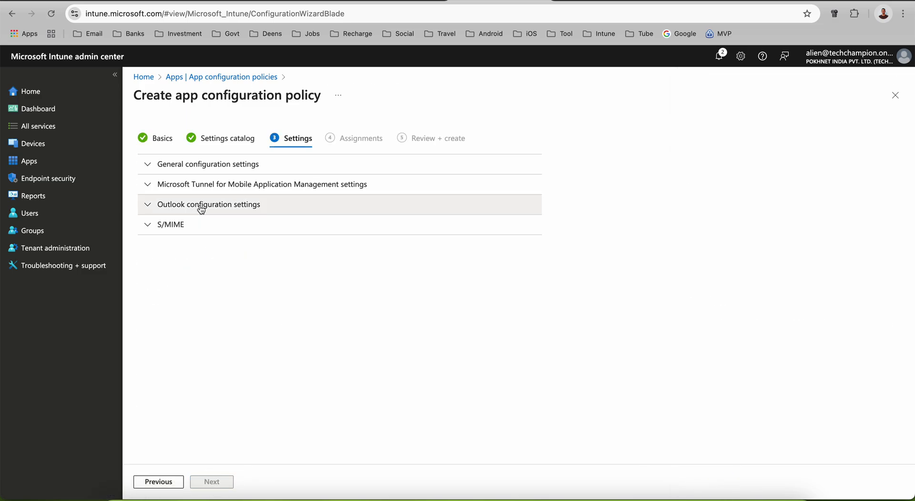
click(209, 167)
click(262, 207)
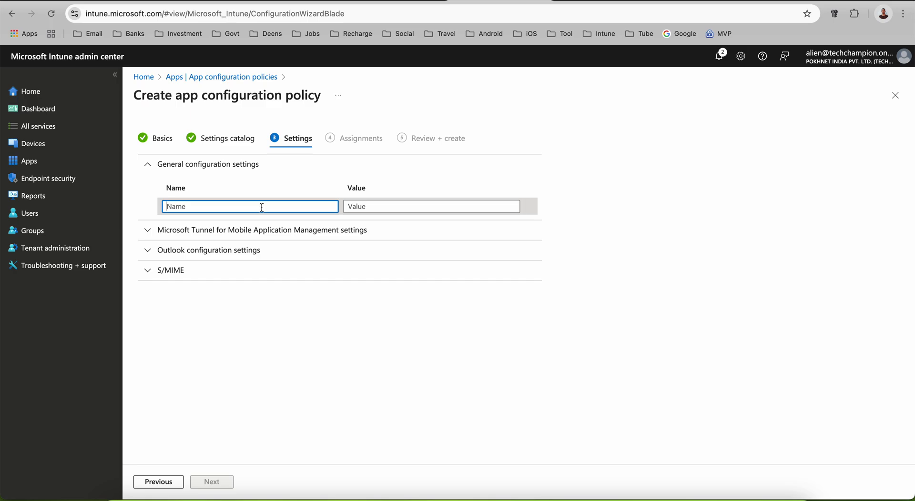
- Copy the screen capture setting name from the Tech Community reply and enter com.microsoft.intune.mam.screencapturecontrol as the general configuration setting's name
click(603, 3)
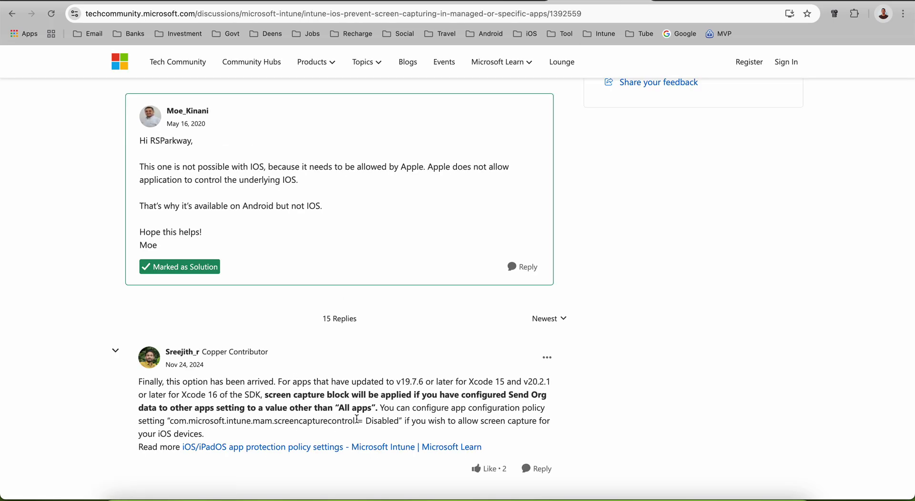
drag(357, 419, 172, 422)
key(ctrl+c)
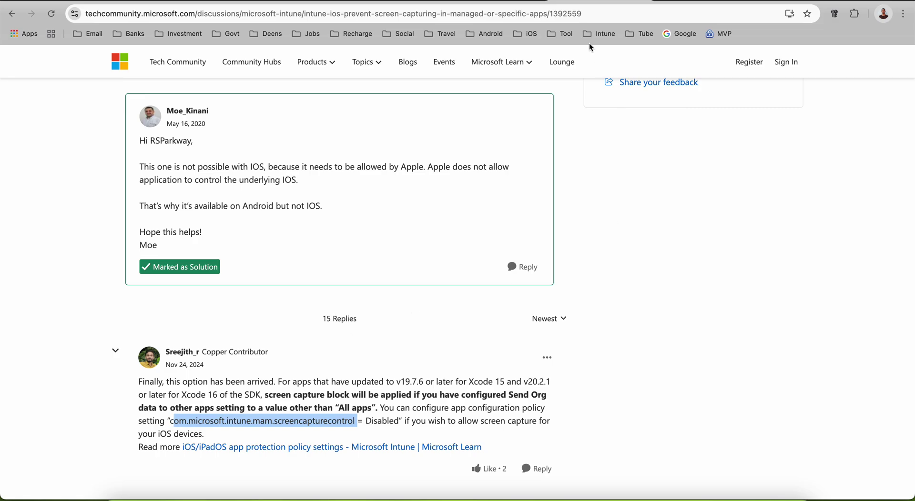
click(546, 2)
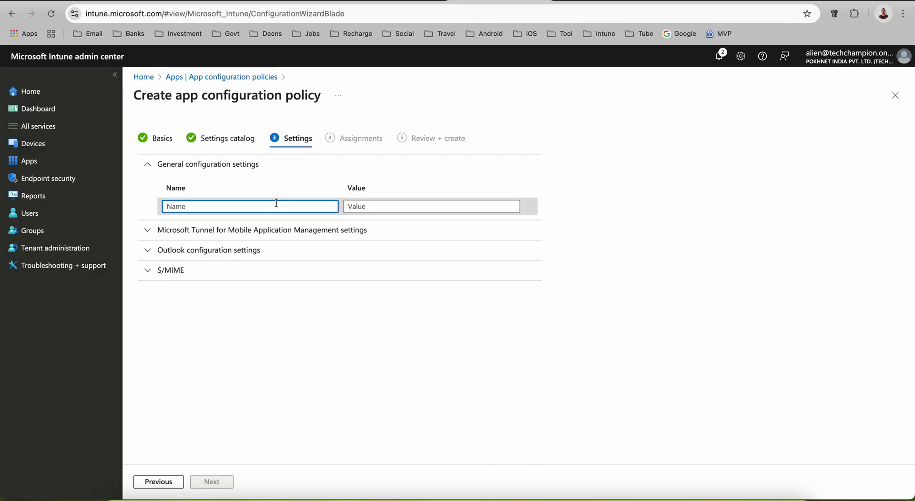
key(ctrl+v)
click(370, 206)
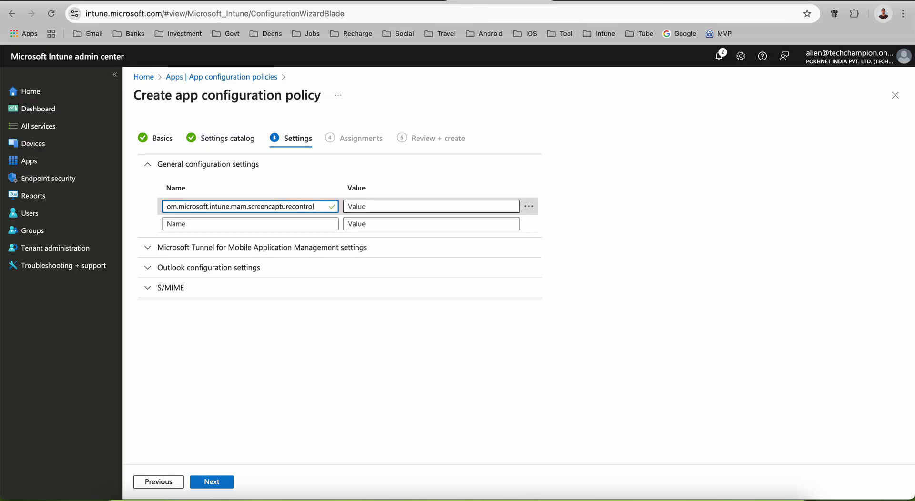
click(173, 207)
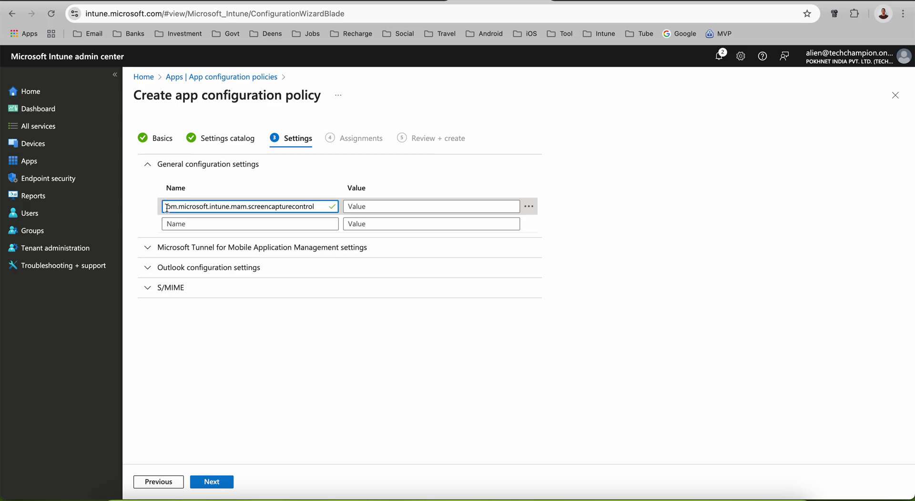
text(c)
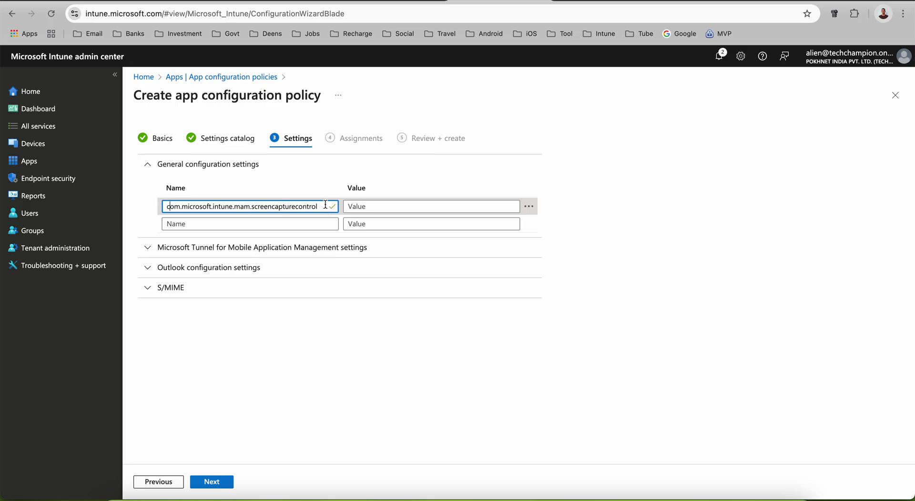
- Set the value of the com.microsoft.intune.mam.screencapturecontrol entry to Disabled, copied from the Tech Community reply
click(369, 206)
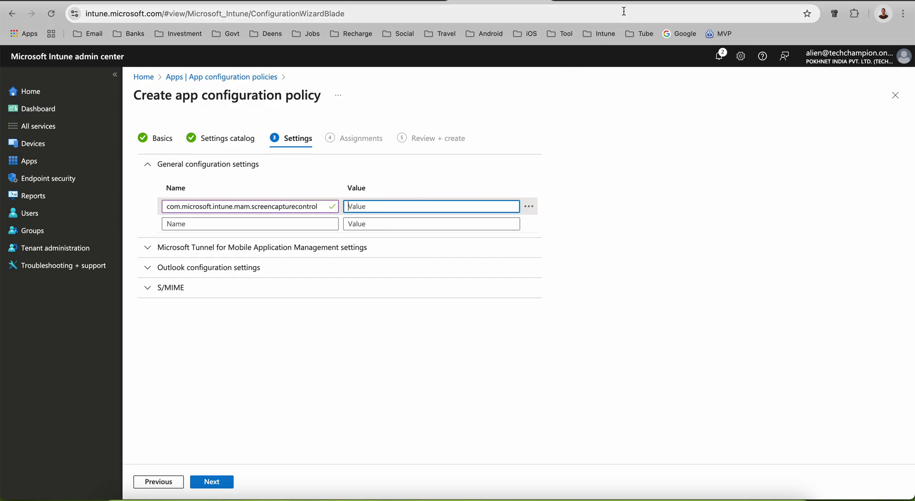
key(ctrl+Tab)
double_click(380, 421)
key(ctrl+c)
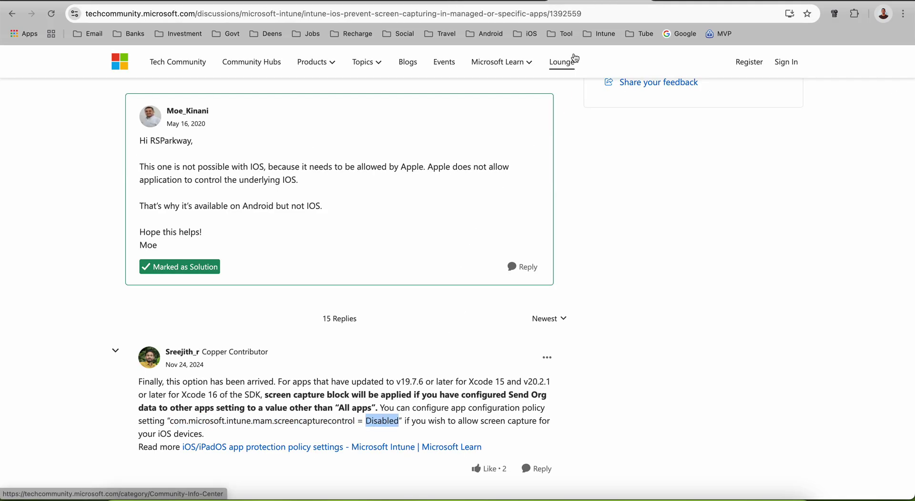
key(ctrl+Tab)
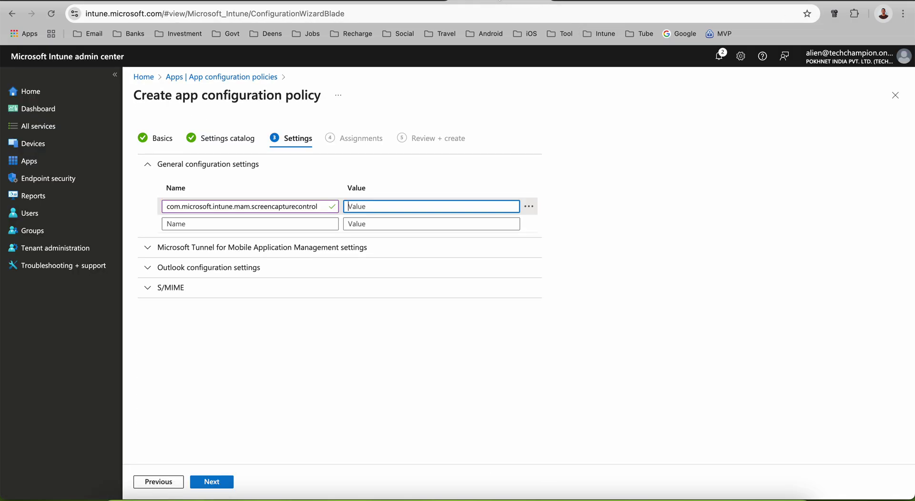
click(410, 207)
key(ctrl+v)
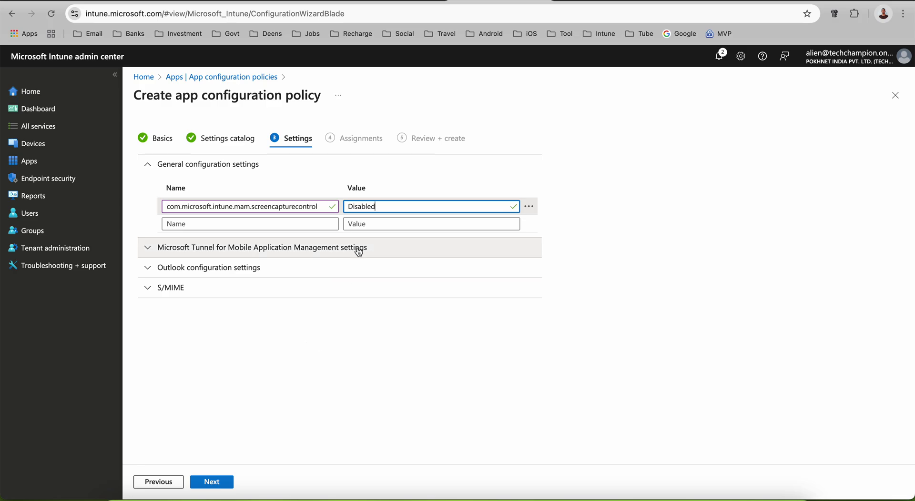
drag(167, 207, 328, 207)
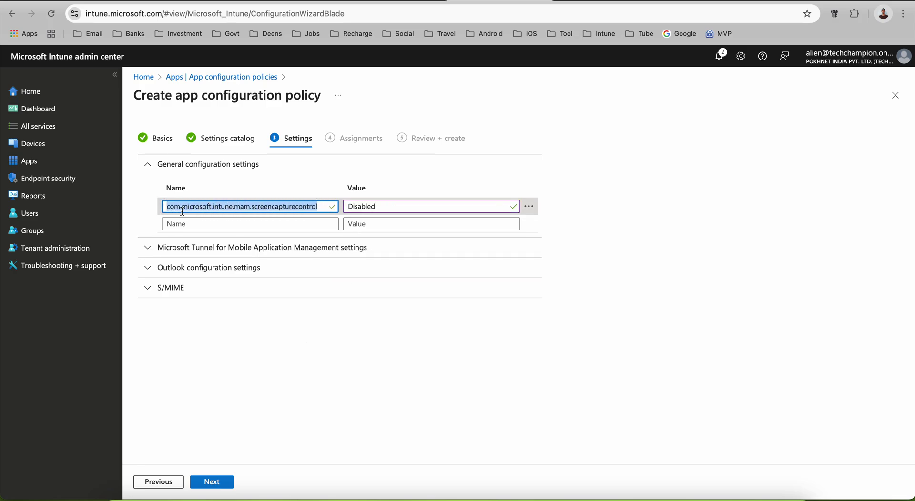
click(381, 206)
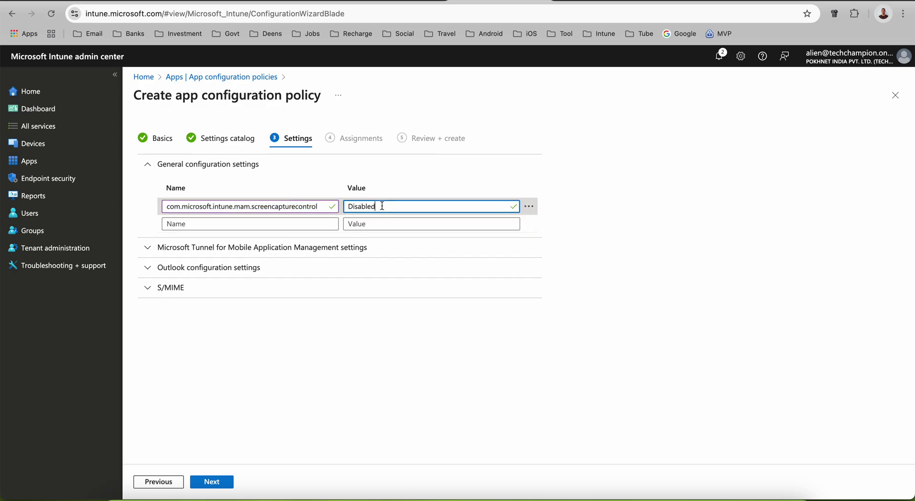
- Create the app configuration policy without assigning any groups, and widen the Name column in the policy list
click(212, 482)
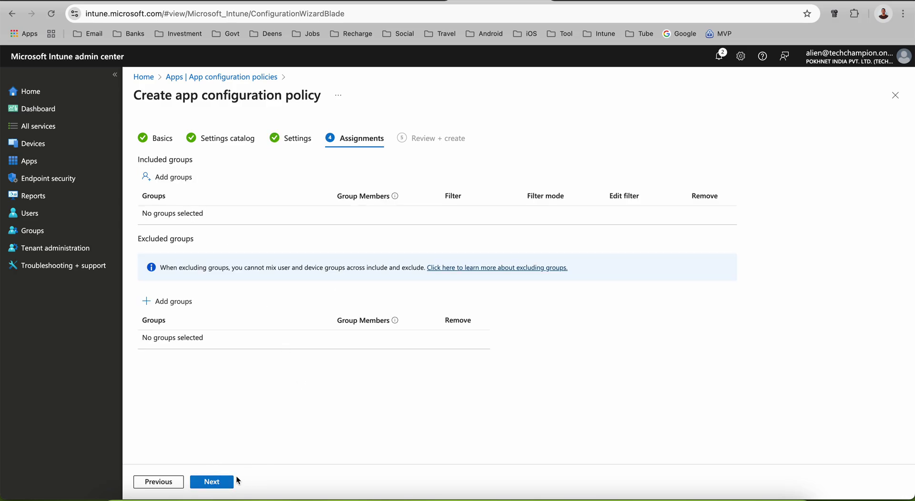
click(224, 482)
click(228, 485)
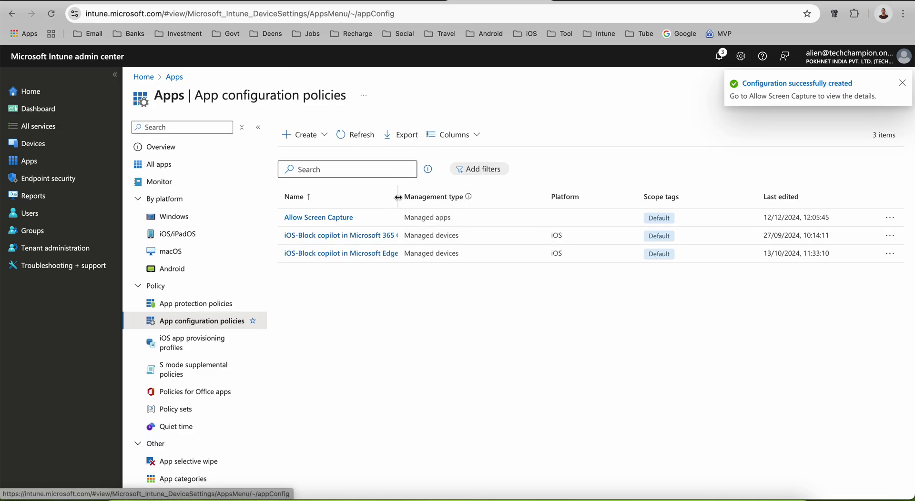
drag(397, 196, 472, 199)
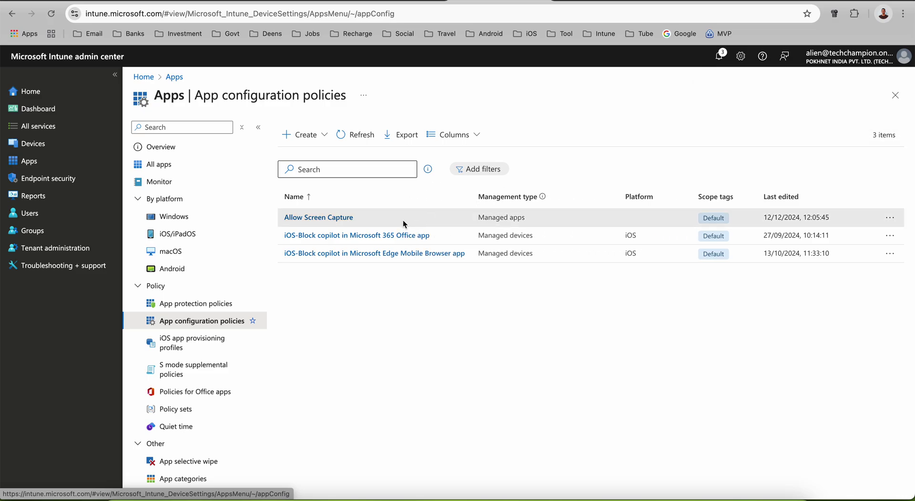
- Open the Allow Screen Capture policy's basics for editing and rename it "Allow Screen Capture into Outlook Mobile iOS app"
click(342, 222)
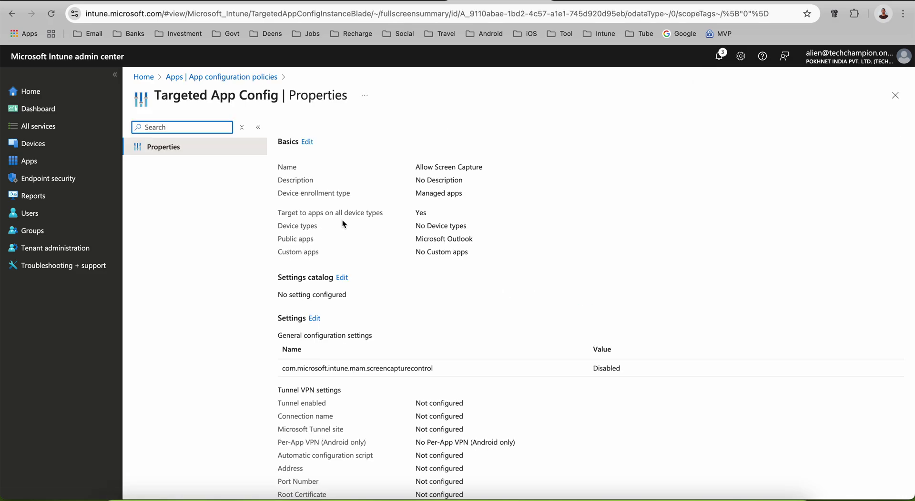
click(307, 141)
click(361, 156)
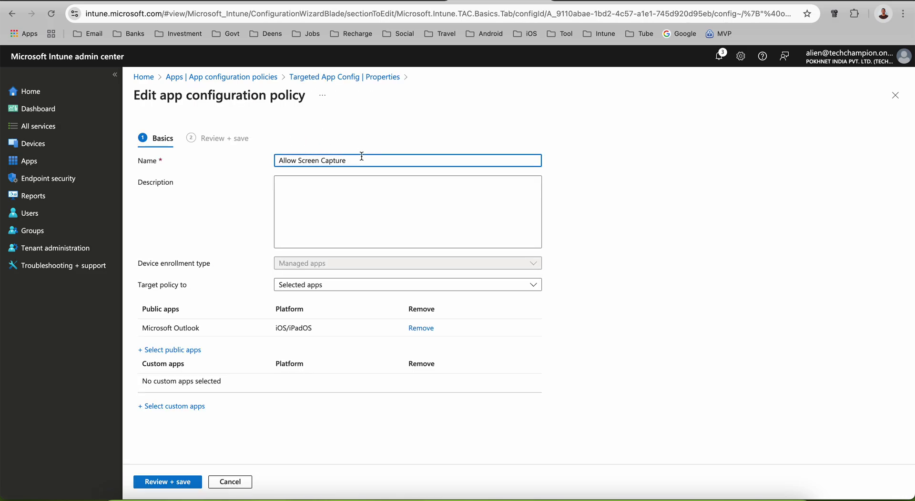
text(into Outlook Mobile iOS app)
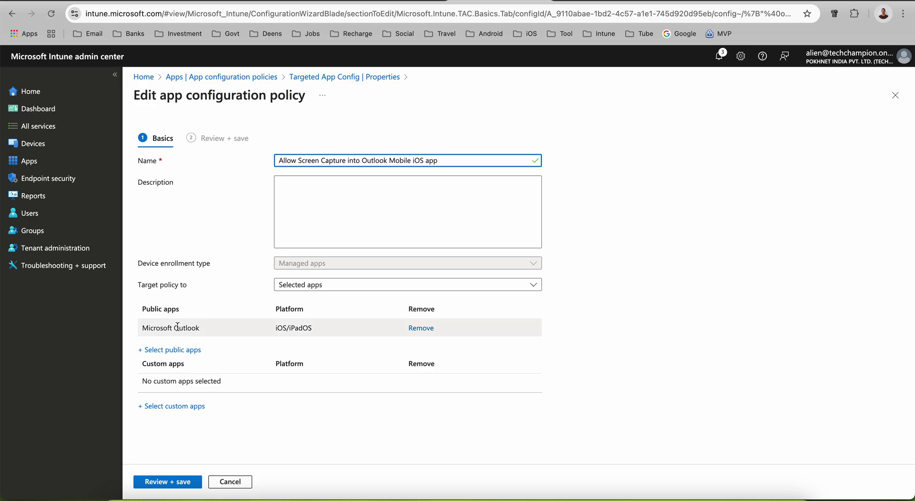
- Browse the public apps available for targeting without adding any, and save the edited policy basics
click(190, 350)
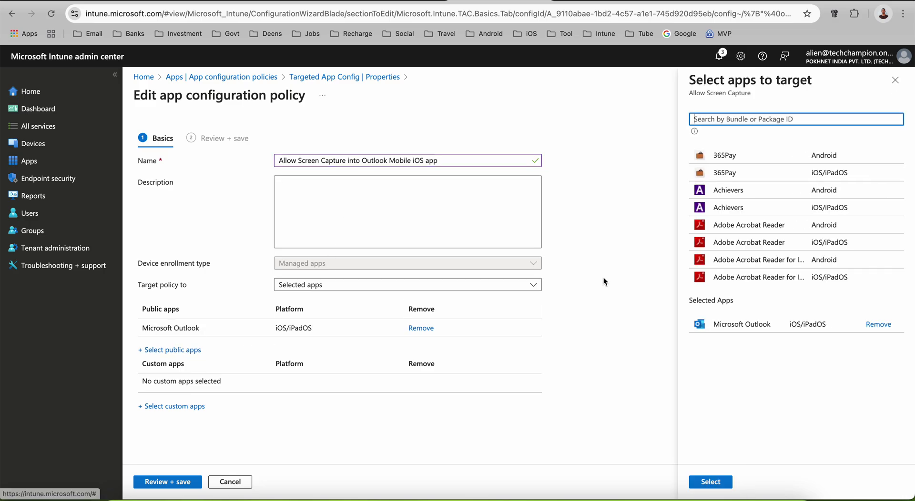
scroll(730, 239, down, 15)
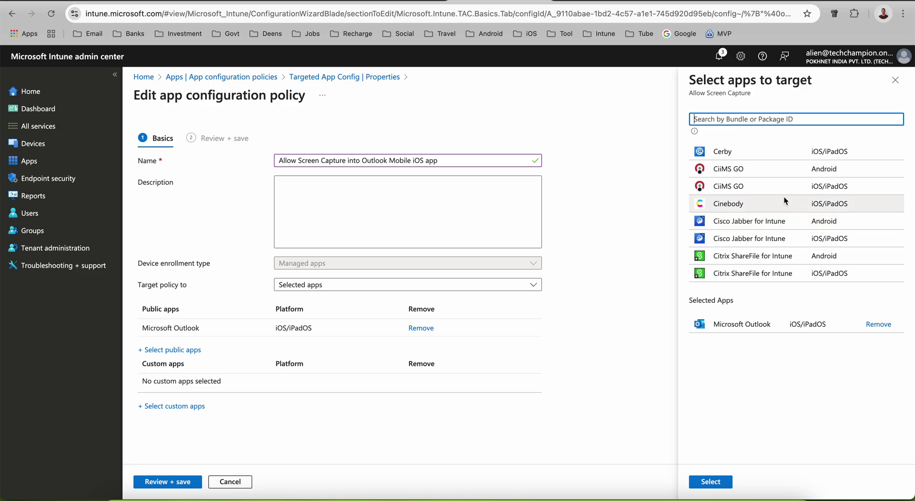
scroll(784, 200, down, 1)
click(895, 80)
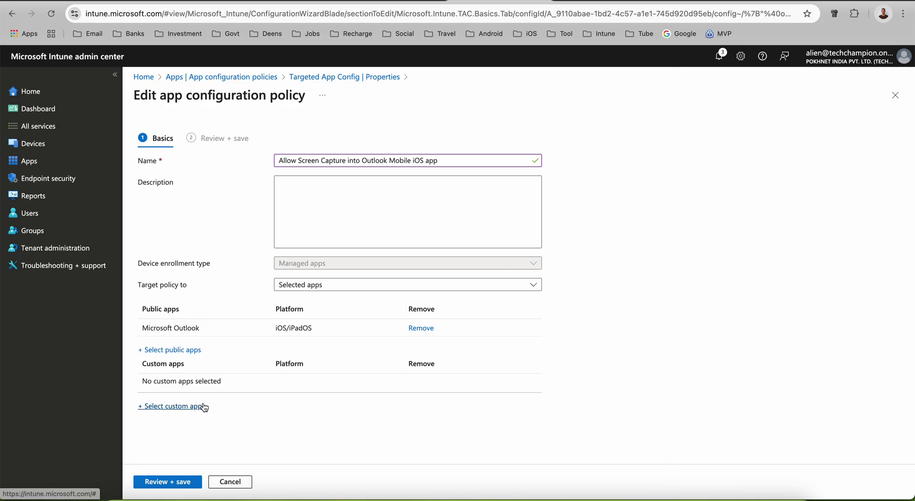
click(173, 482)
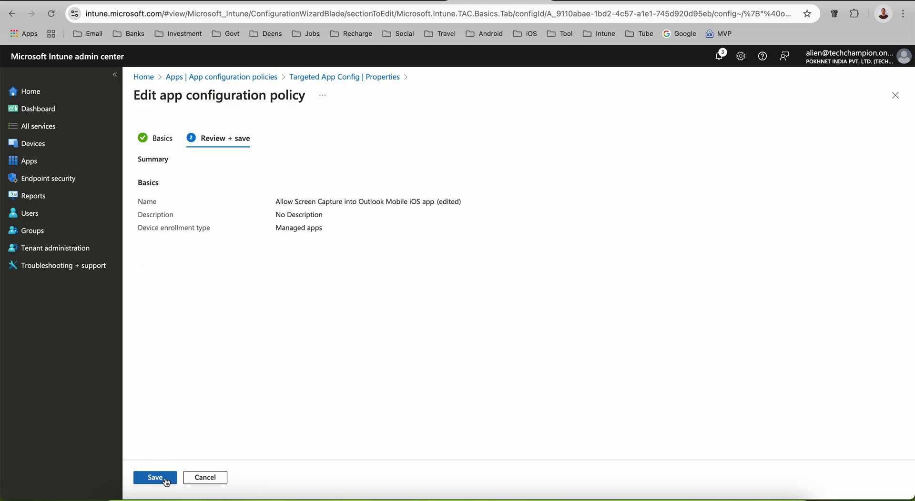
click(163, 478)
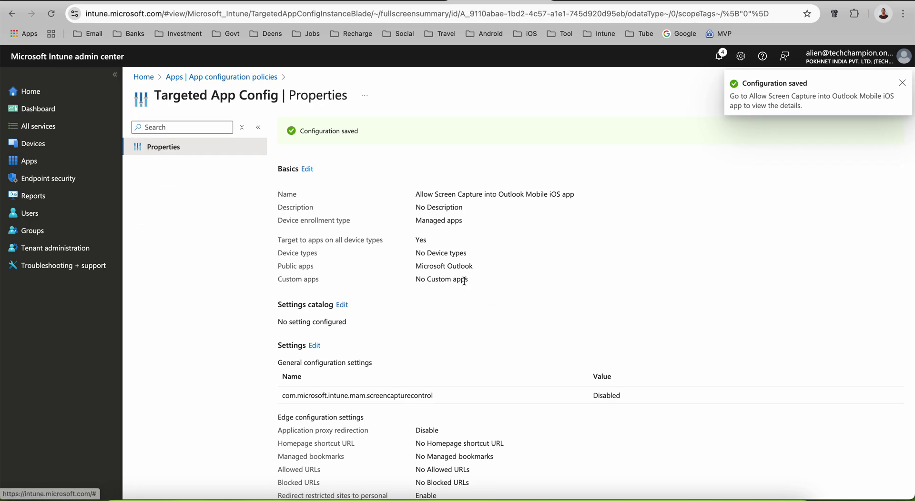
- Review the saved policy's general configuration setting name and value against the SDK version requirements in the Tech Community reply
scroll(581, 195, down, 3)
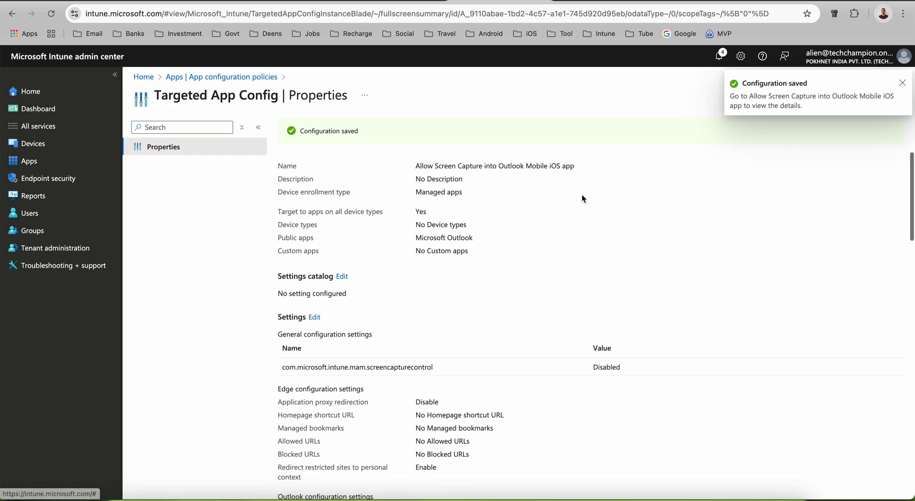
click(602, 3)
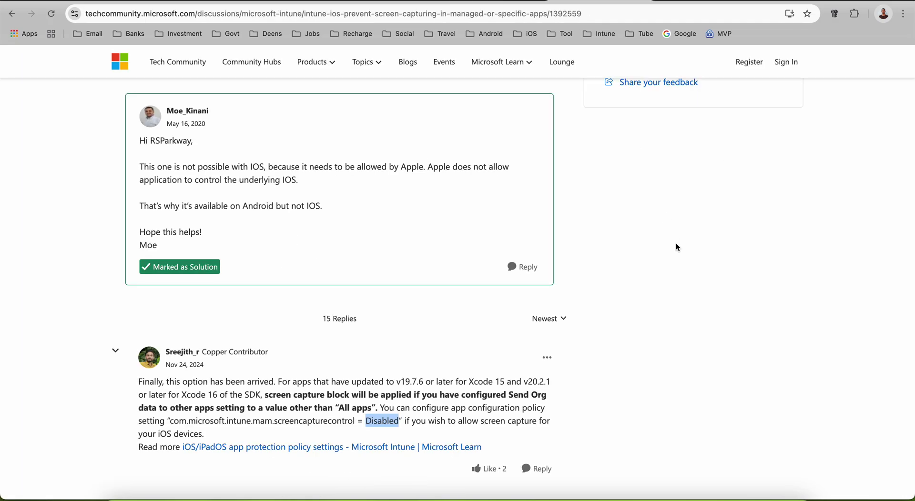
scroll(715, 207, down, 3)
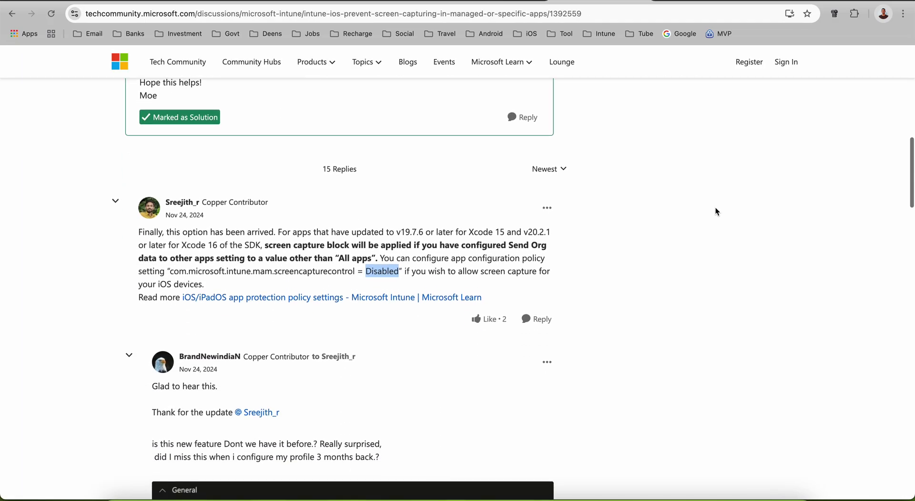
click(404, 233)
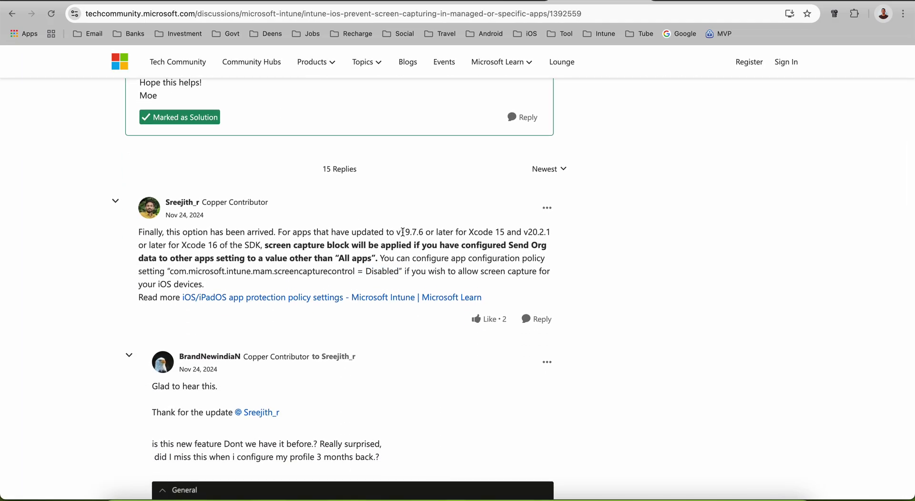
click(519, 3)
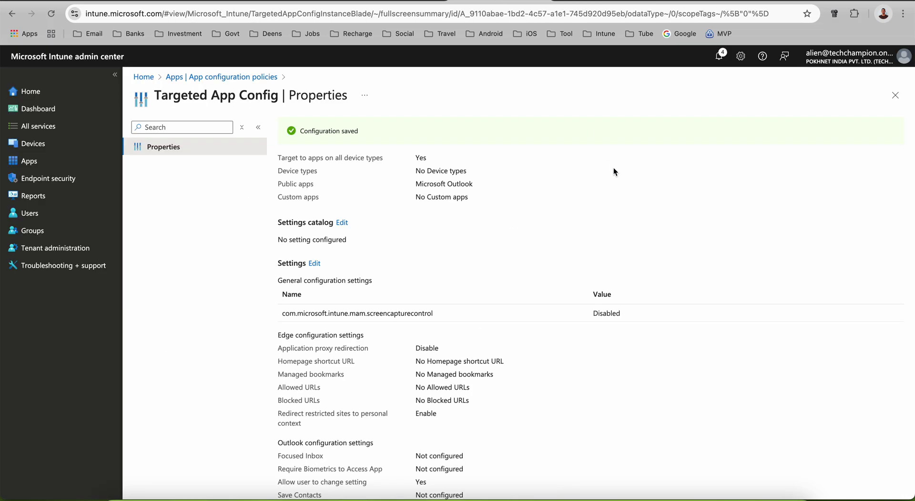
scroll(550, 265, down, 1)
scroll(550, 265, up, 1)
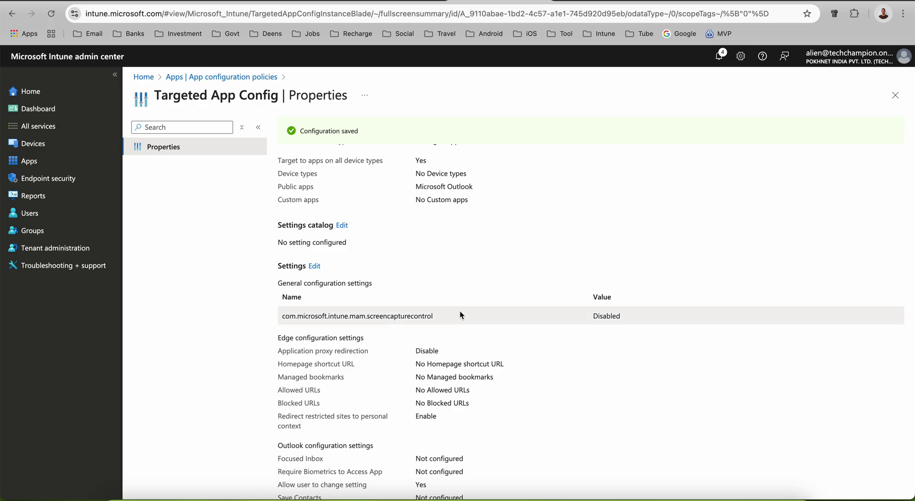
drag(454, 315, 282, 315)
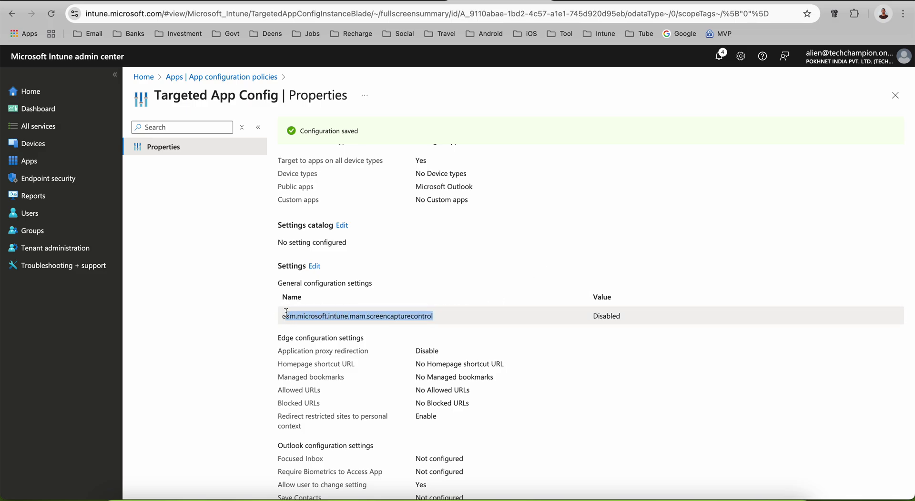
click(633, 318)
drag(632, 319, 582, 316)
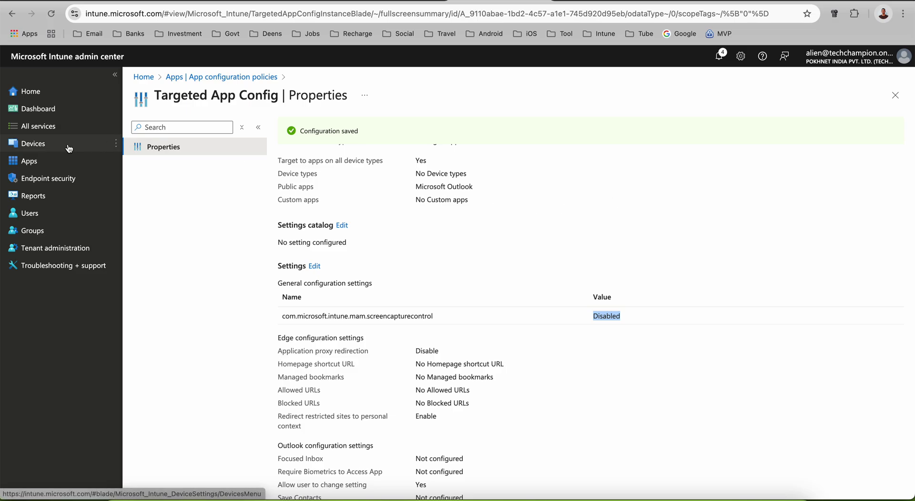
- Open the "Block Screen Capture On COD iOS MDM Devices" profile from the iOS/iPadOS device configuration policies
click(33, 143)
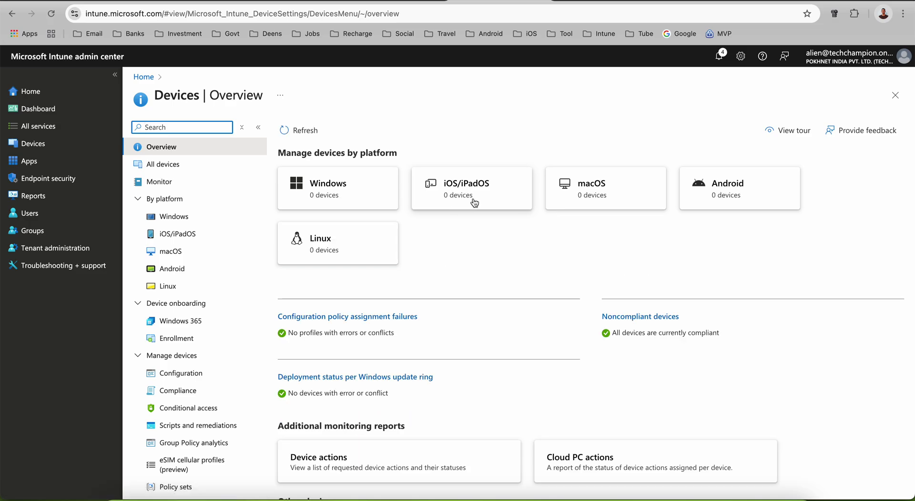
click(474, 203)
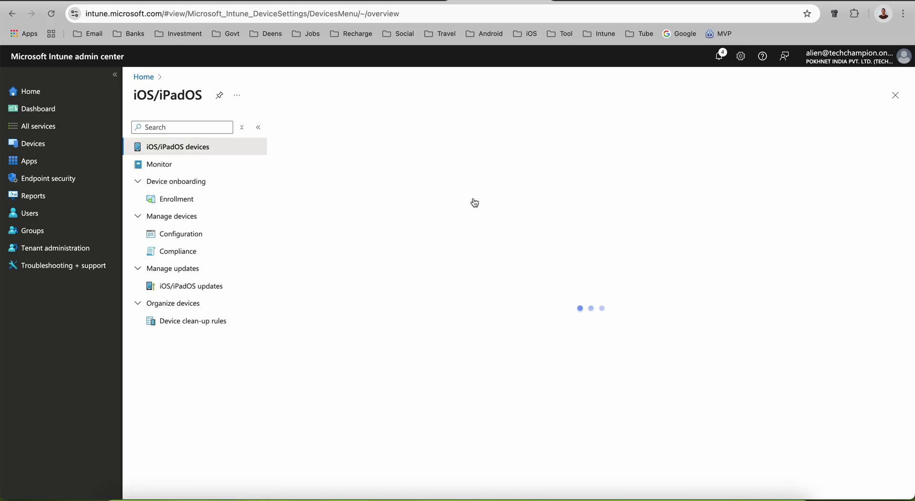
click(208, 246)
click(231, 233)
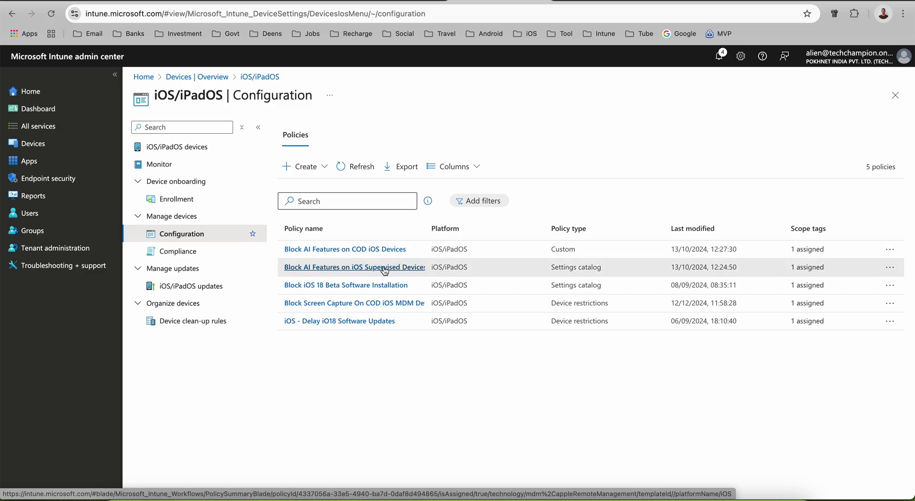
click(364, 303)
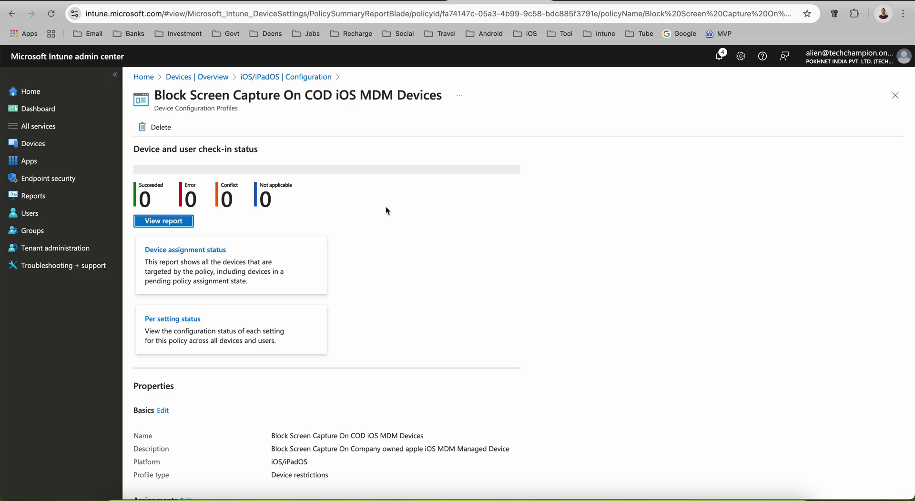
- Open the list of app protection policies and widen its Policy column to show the full policy names
drag(313, 95, 404, 96)
click(76, 162)
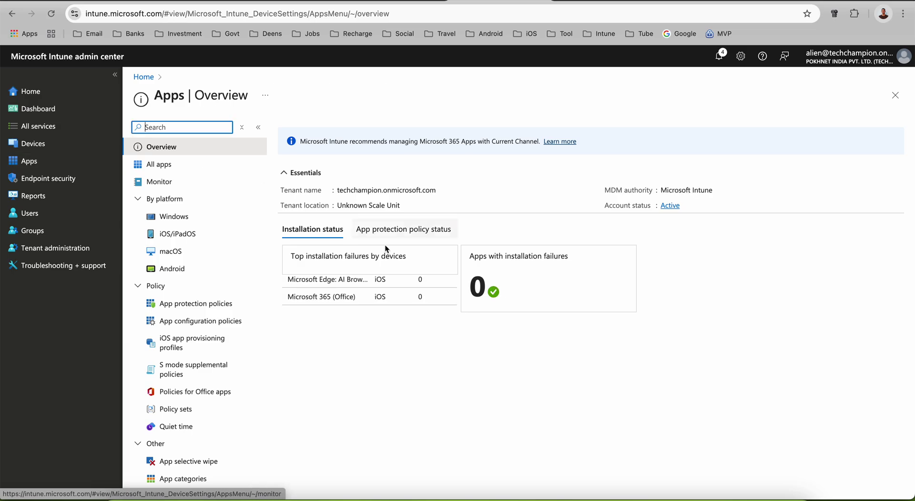
click(209, 310)
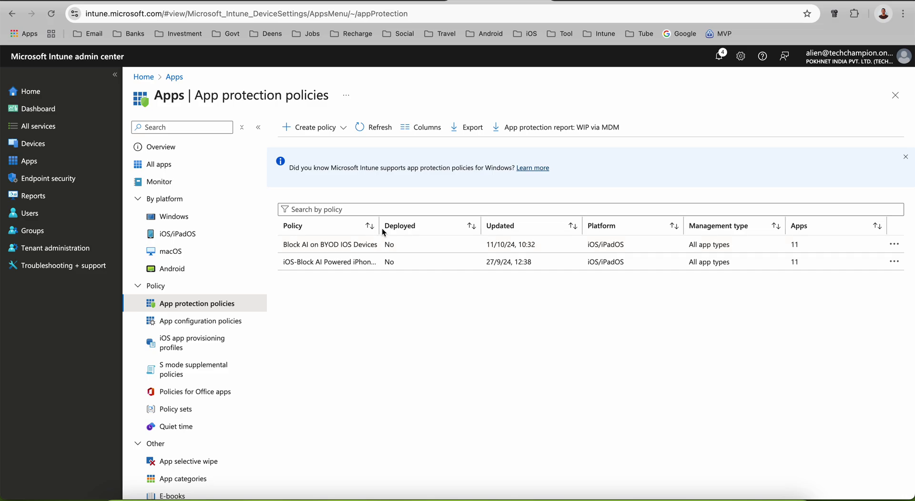
drag(379, 227, 420, 227)
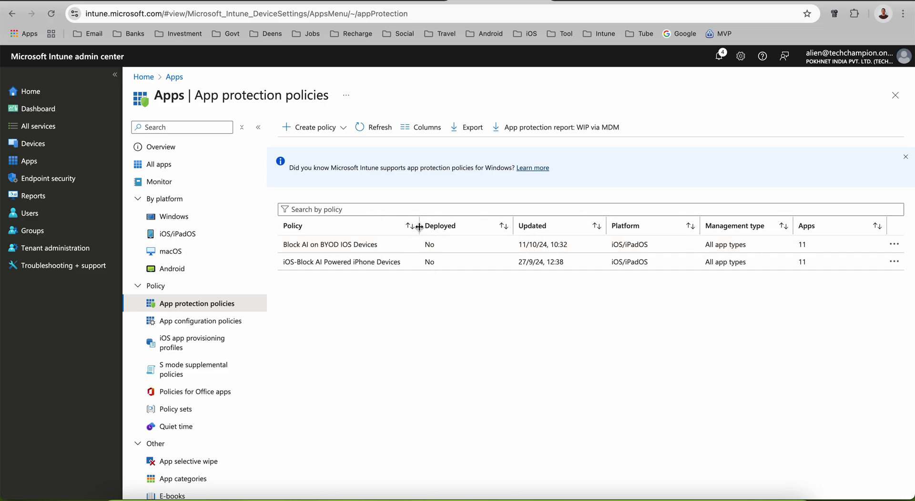
click(333, 127)
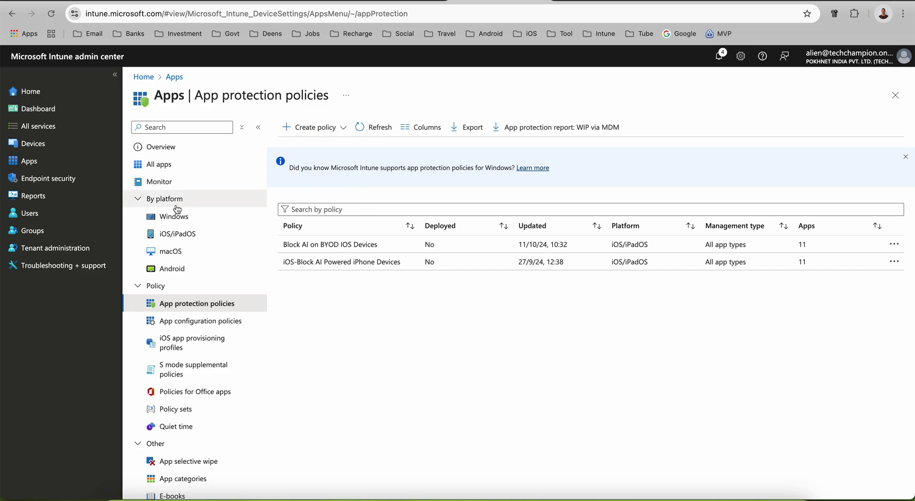
- Open the "Allow Screen Capture into Outlook Mobile iOS app" app configuration policy and review its targeted public app and screen capture setting
click(204, 321)
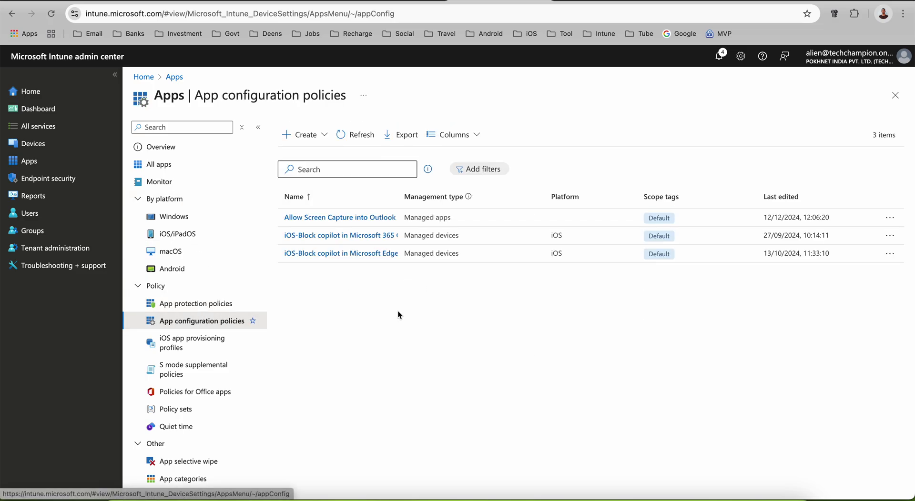
click(362, 217)
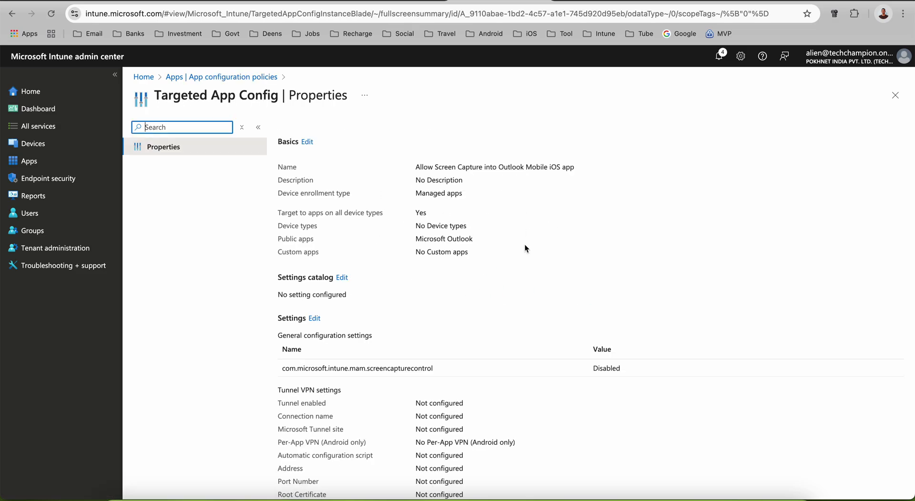
drag(433, 369, 289, 368)
drag(472, 240, 415, 241)
click(519, 223)
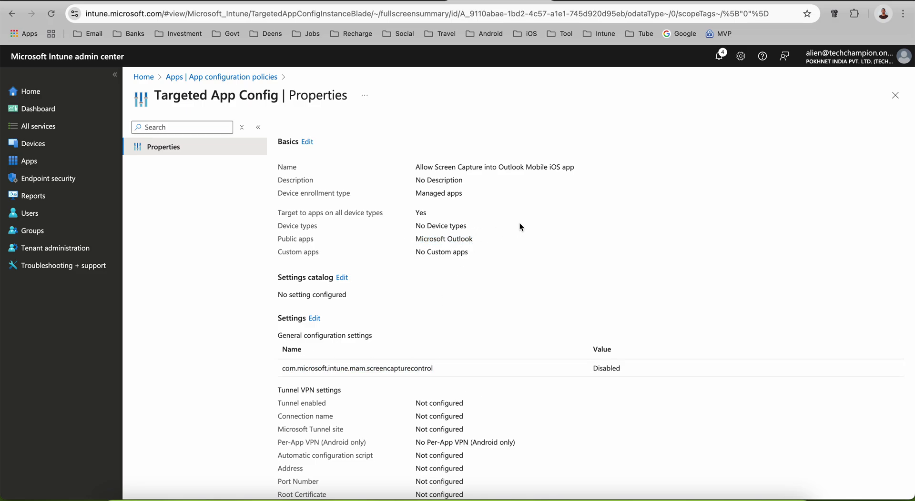
scroll(519, 223, down, 15)
scroll(519, 223, up, 15)
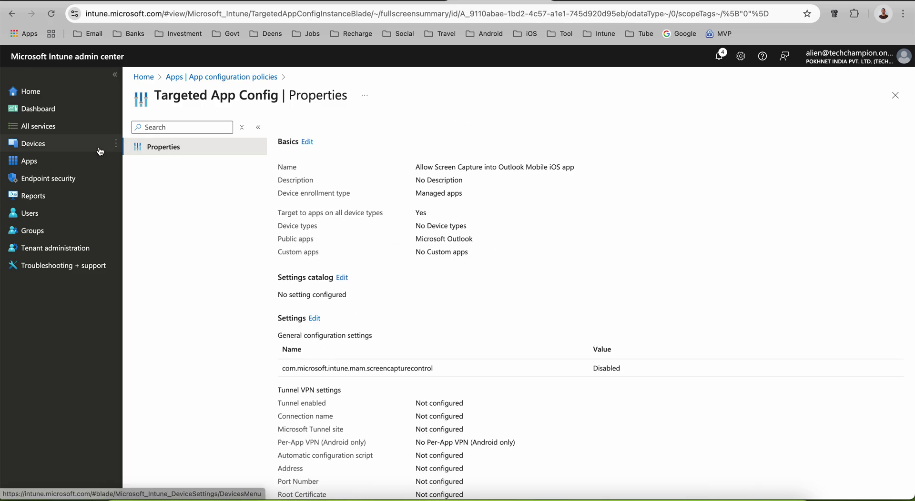
- Return to the Devices overview, then check the pending notifications and close them
click(33, 144)
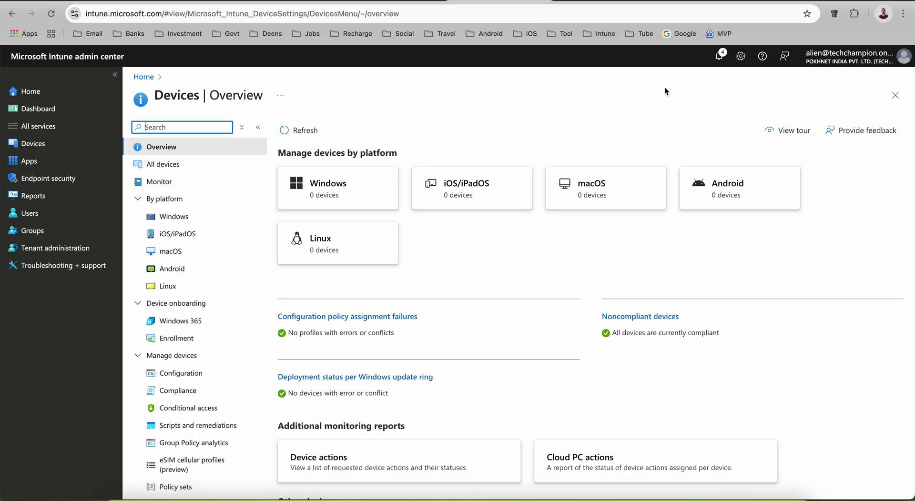
click(718, 56)
click(897, 82)
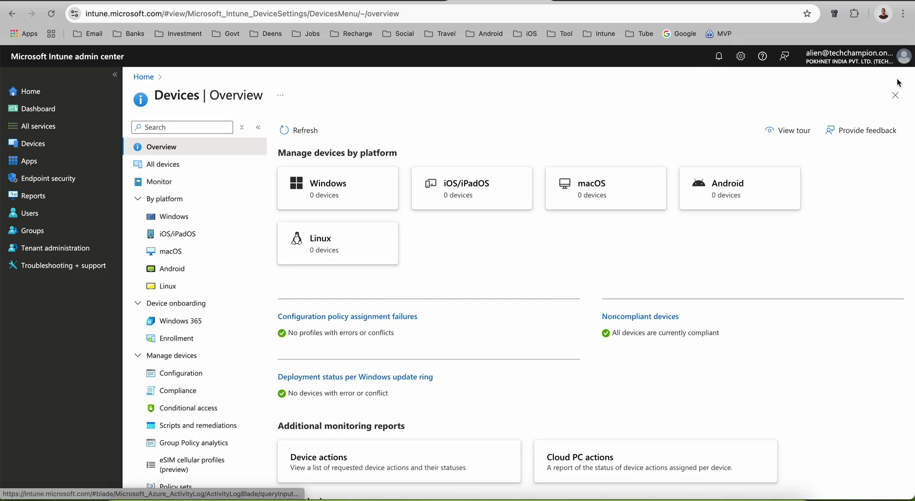